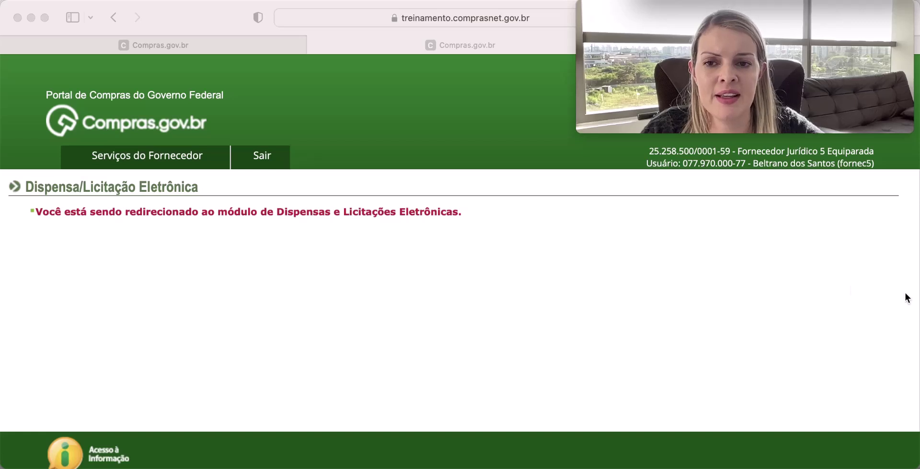
# Step: Open the supplier's Dispensa/Licitação Eletrônica module and show the Todas as compras list
pyautogui.click(190, 160)
pyautogui.click(187, 332)
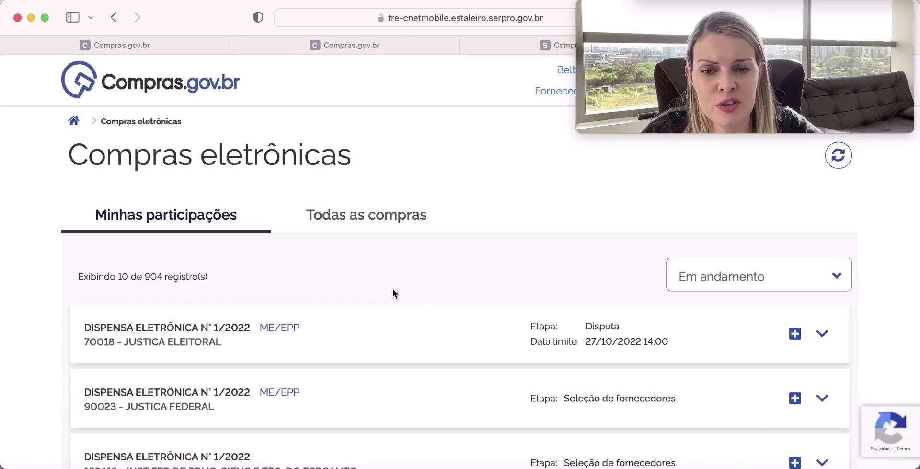
pyautogui.click(389, 215)
pyautogui.scroll(-3, 400, 230)
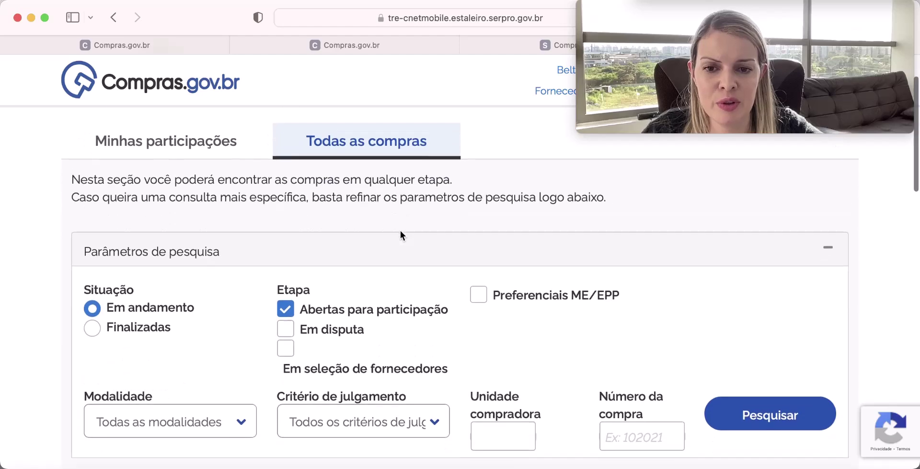
# Step: Search the ongoing purchases open for participation by the buying unit (Unidade compradora) 30001
pyautogui.scroll(-2, 400, 232)
pyautogui.scroll(-1, 391, 273)
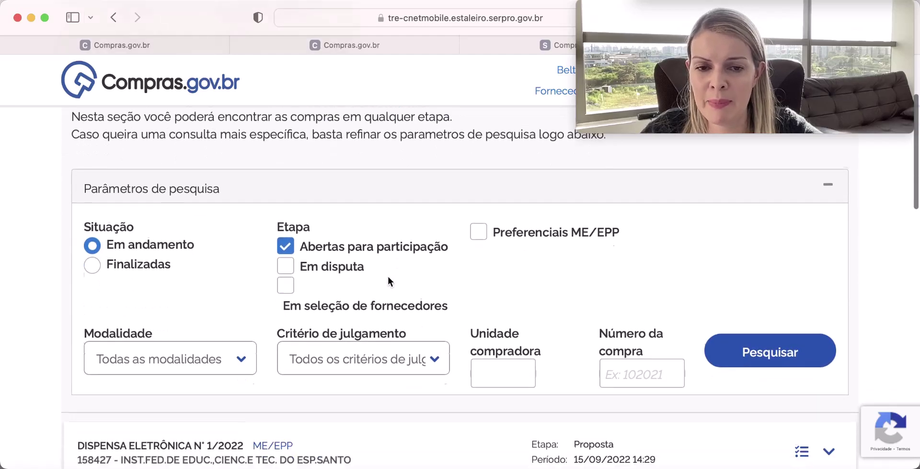
pyautogui.click(481, 365)
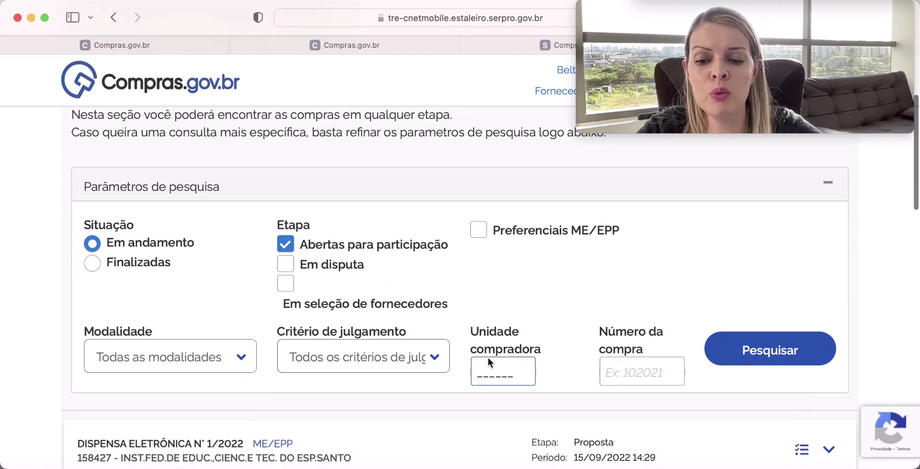
pyautogui.write('30001')
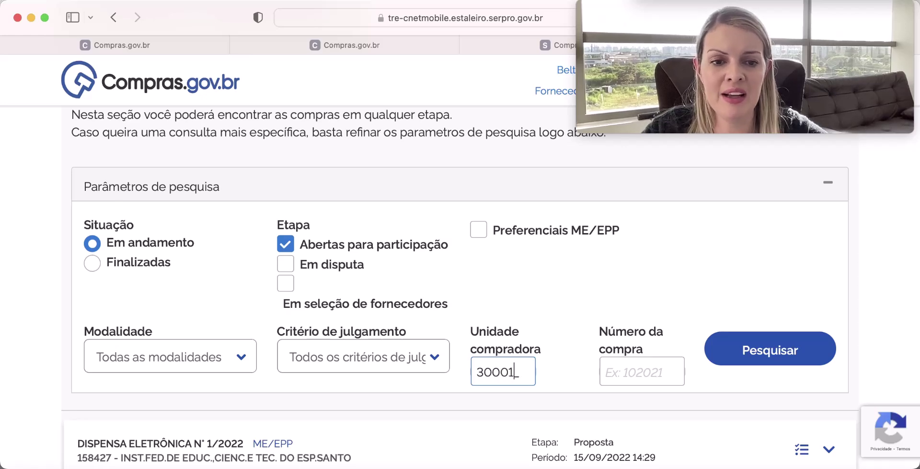
pyautogui.click(766, 346)
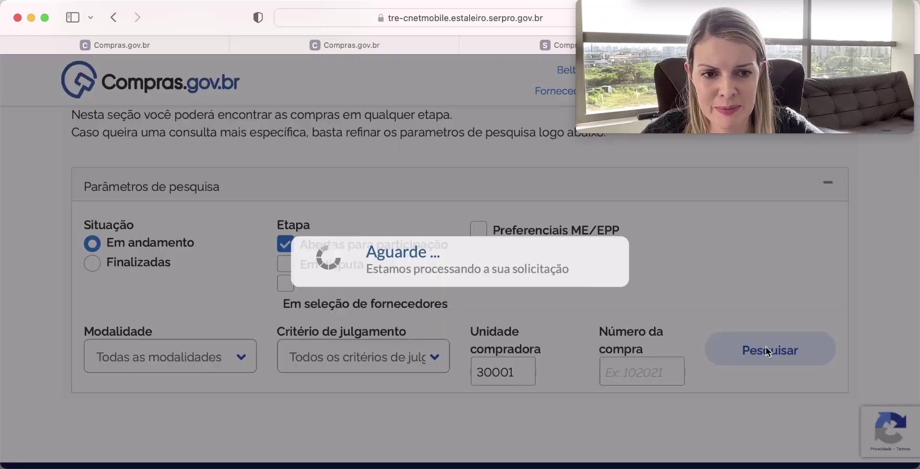
# Step: Open the proposal registration for Pregão Eletrônico N° 90038/2023 of the Tribunal de Contas da União
pyautogui.scroll(-4, 720, 331)
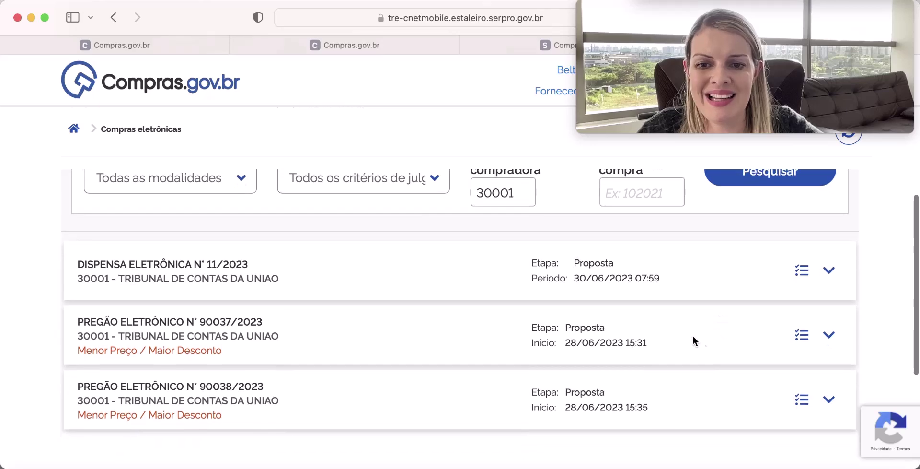
pyautogui.scroll(-1, 702, 335)
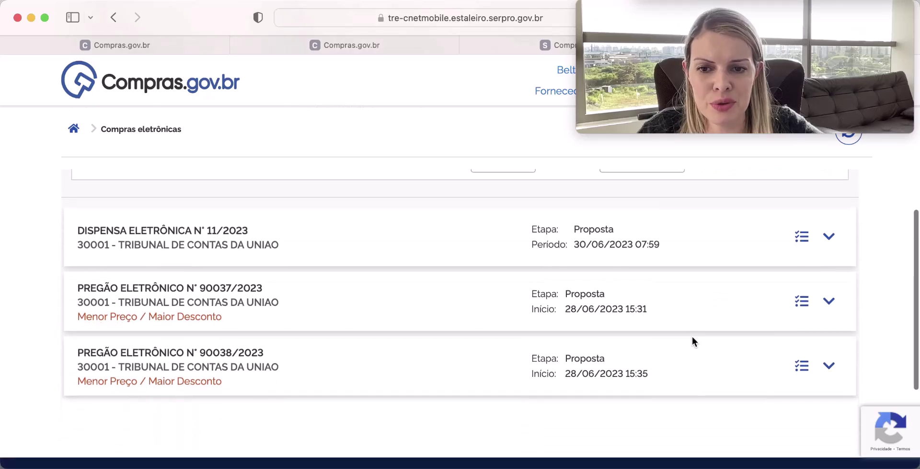
pyautogui.click(803, 369)
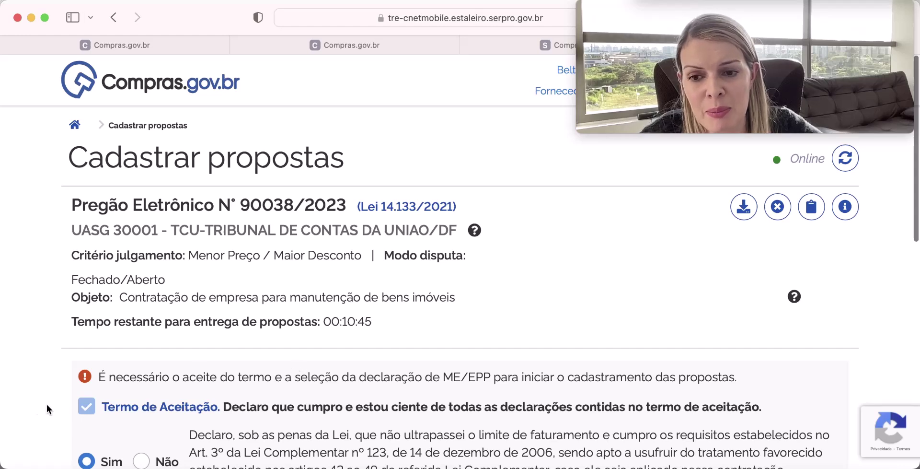
# Step: Answer Sim to the ME/EPP declaration under the Termo de Aceitação
pyautogui.scroll(-2, 100, 417)
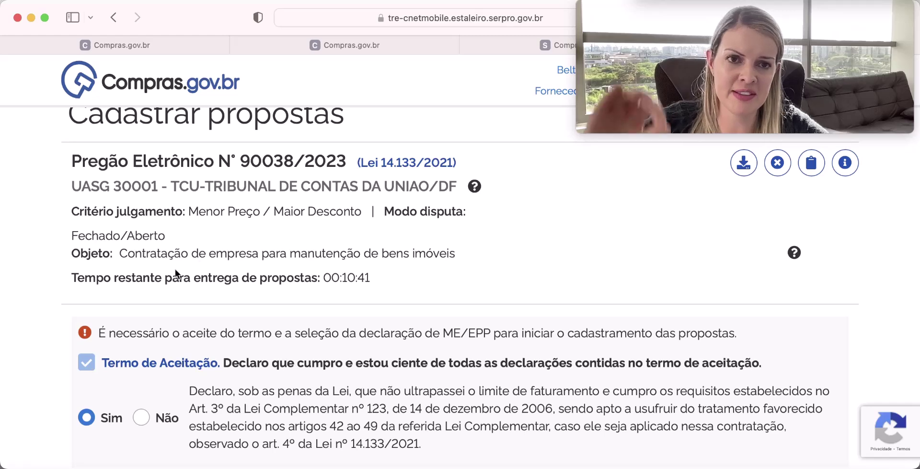
pyautogui.scroll(-2, 152, 330)
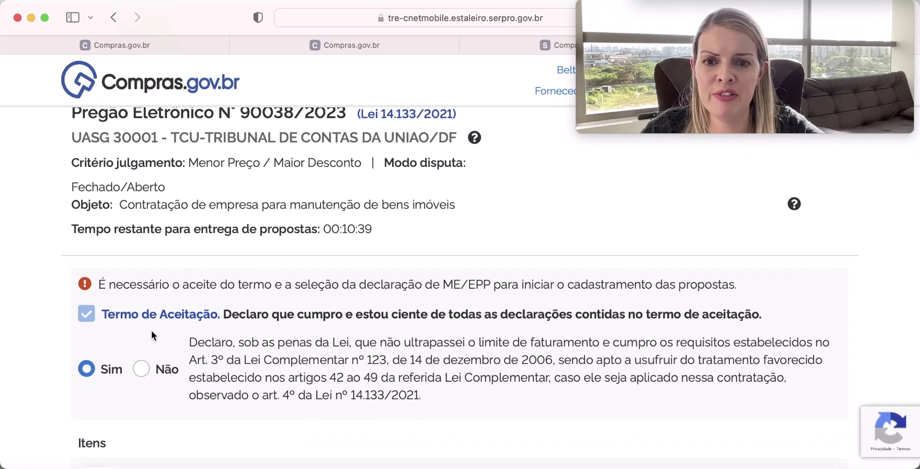
pyautogui.click(87, 368)
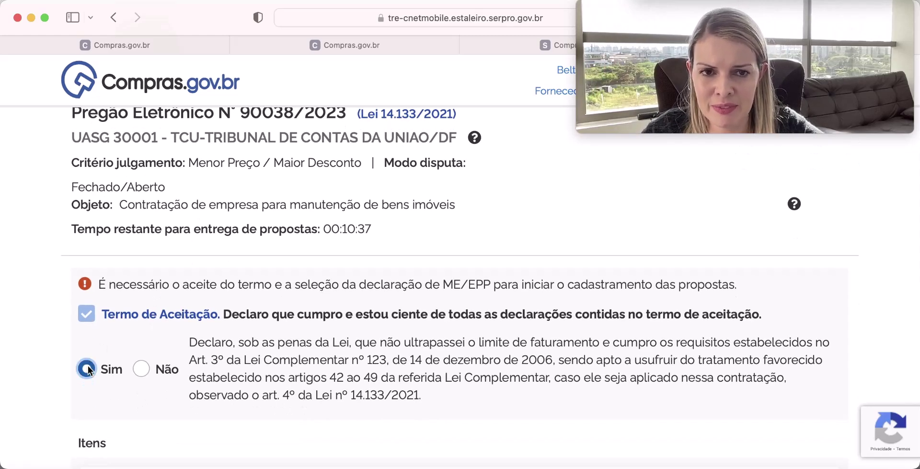
pyautogui.scroll(3, 272, 363)
pyautogui.moveTo(727, 90)
pyautogui.mouseDown()
pyautogui.moveTo(376, 91)
pyautogui.moveTo(732, 89)
pyautogui.mouseUp()
# Step: Expand item 1, FILME RADIOLÓGICO, and set its unit value to R$ 500,0000
pyautogui.scroll(-6, 437, 249)
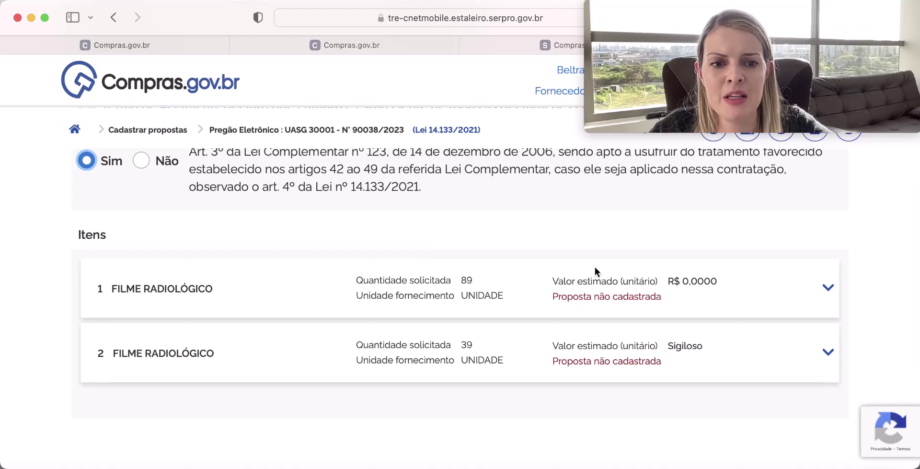
pyautogui.click(827, 292)
pyautogui.scroll(-2, 815, 298)
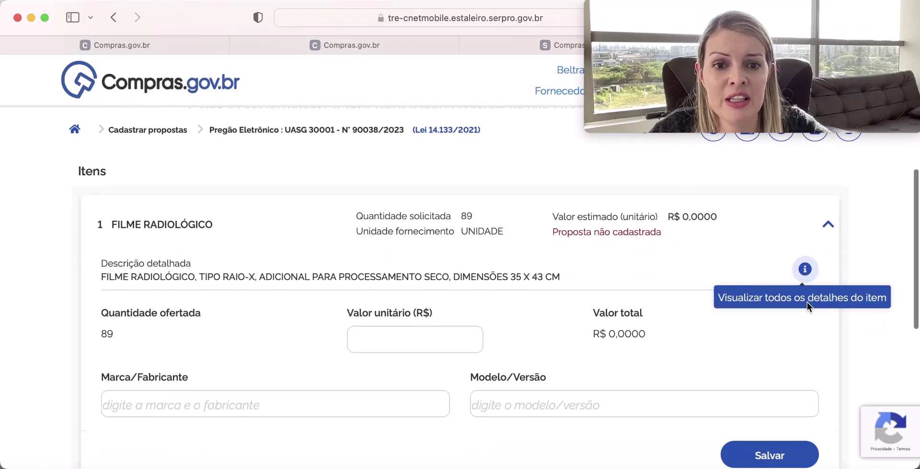
pyautogui.click(455, 338)
pyautogui.write('5')
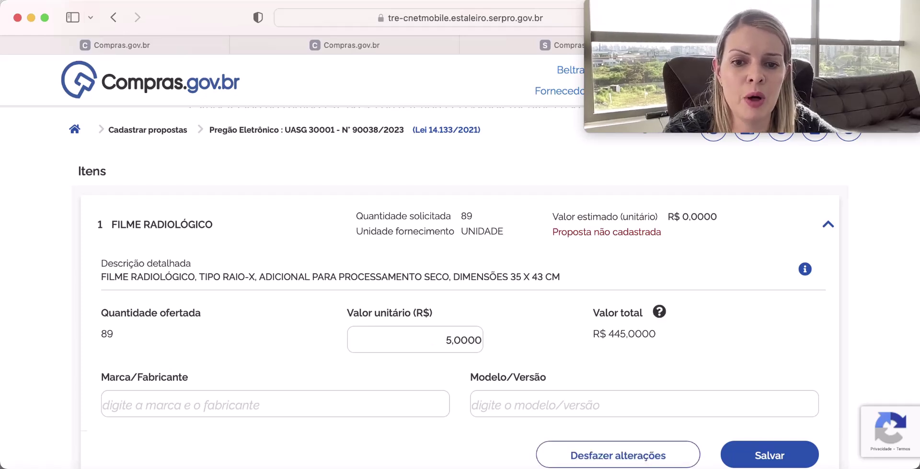
pyautogui.write('00')
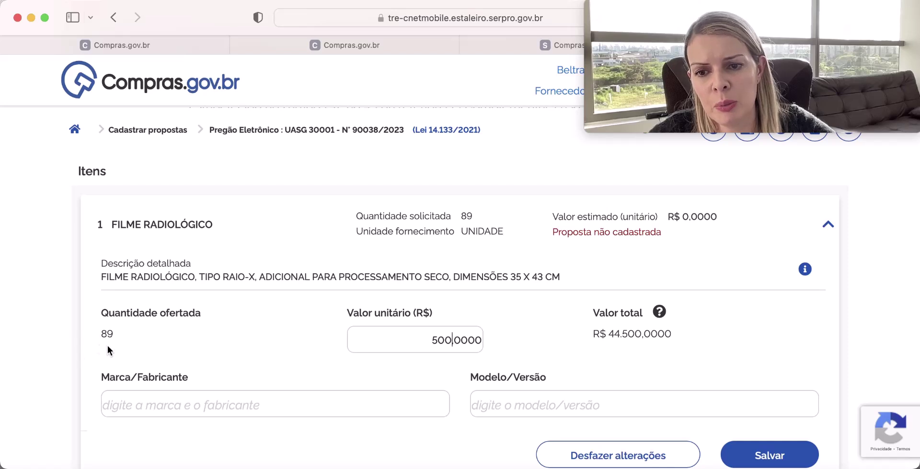
pyautogui.scroll(-1, 609, 349)
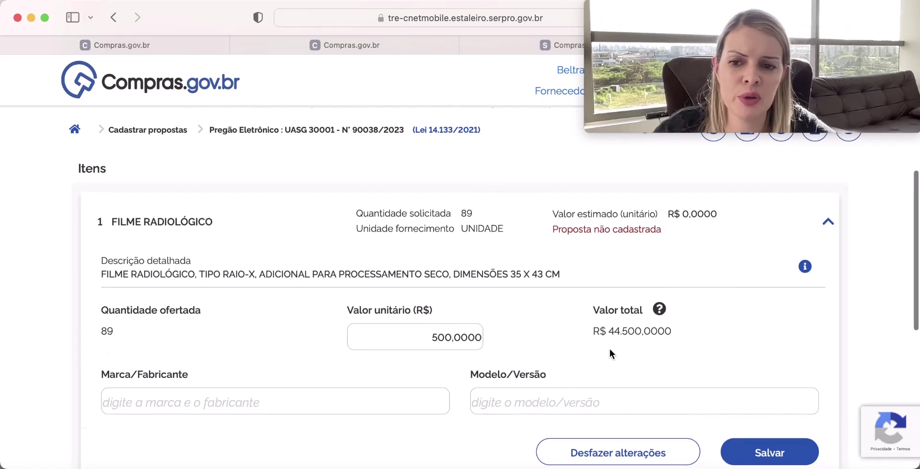
# Step: Enter "xxx" as both Marca/Fabricante and Modelo/Versão for item 1 and save its proposal
pyautogui.click(360, 399)
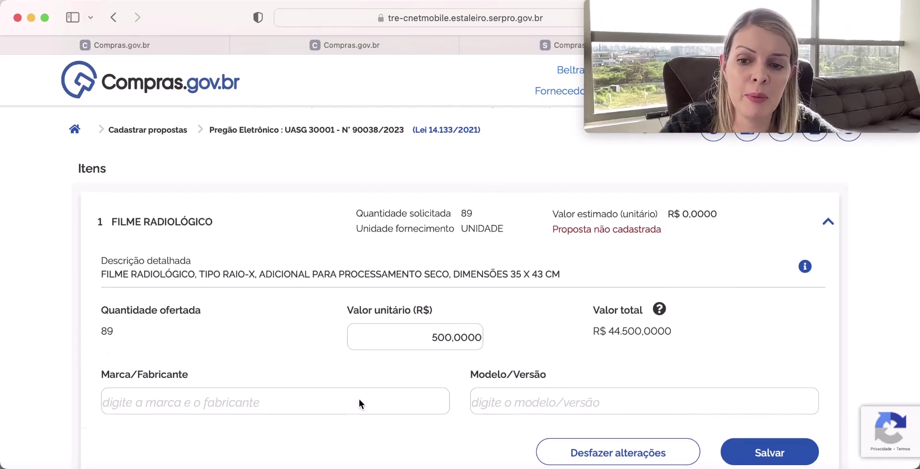
pyautogui.write('xxx')
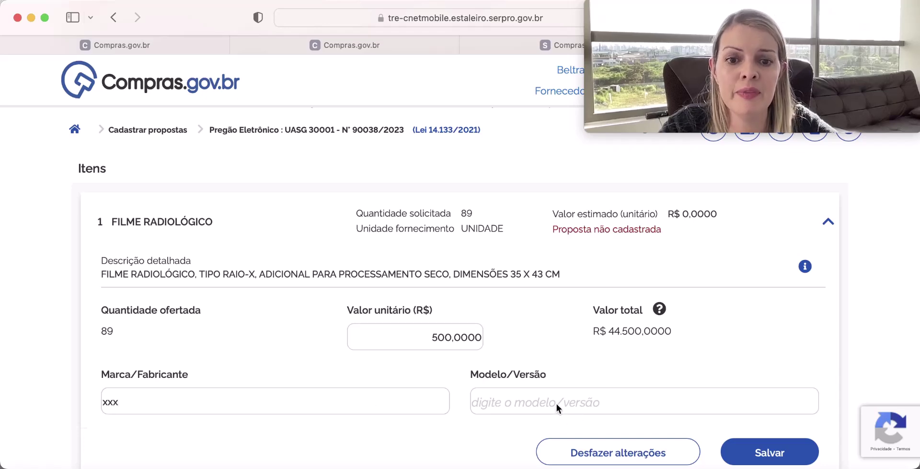
pyautogui.click(555, 404)
pyautogui.write('xxx')
pyautogui.scroll(-1, 556, 399)
pyautogui.scroll(-2, 556, 399)
pyautogui.click(732, 406)
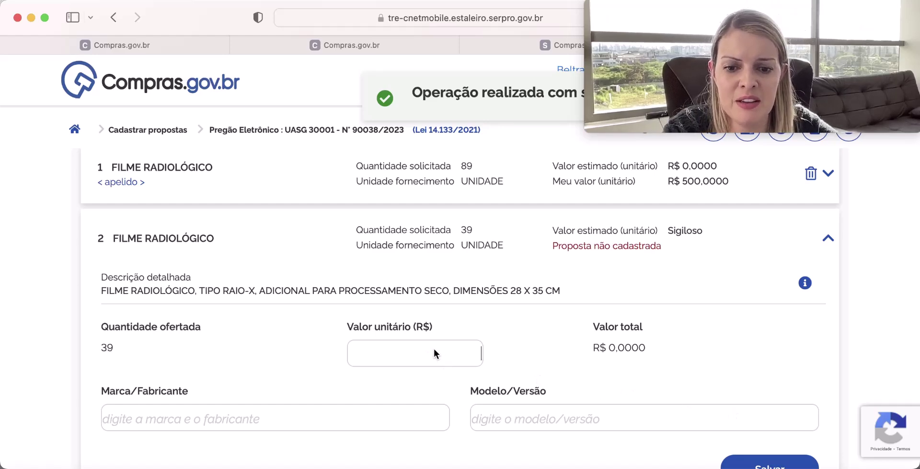
# Step: Fill in item 2 with unit value R$ 500,0000, brand "xx" and model "xx", and save its proposal
pyautogui.write('500')
pyautogui.click(338, 418)
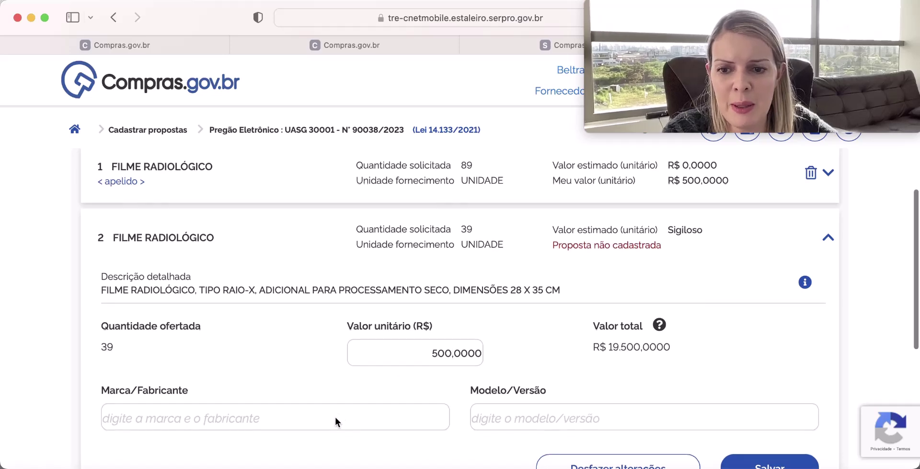
pyautogui.write('xx')
pyautogui.click(591, 417)
pyautogui.write('xx')
pyautogui.scroll(-2, 606, 406)
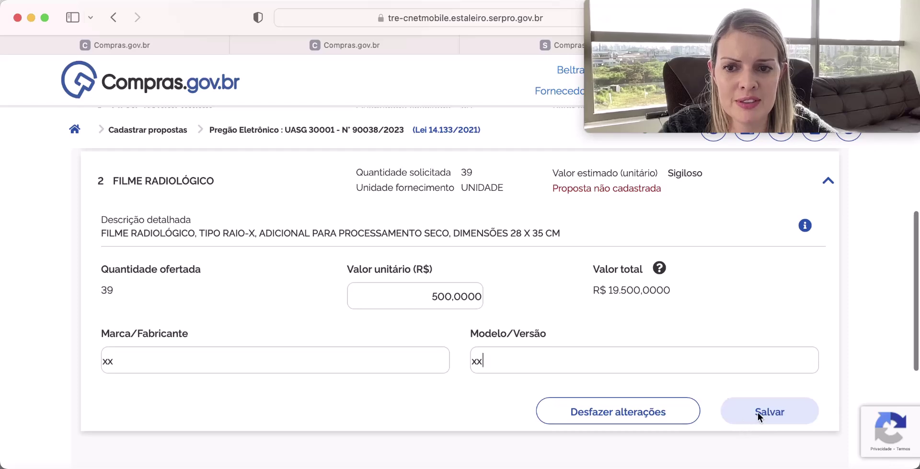
pyautogui.click(758, 412)
# Step: Review the auction's Modo disputa, the time remaining for proposals, the declarations and the two registered items
pyautogui.scroll(2, 660, 373)
pyautogui.scroll(2, 660, 378)
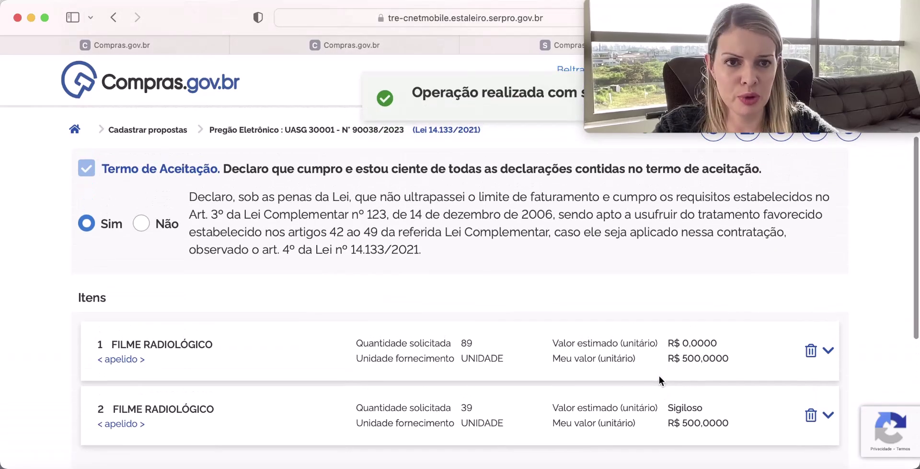
pyautogui.scroll(8, 660, 381)
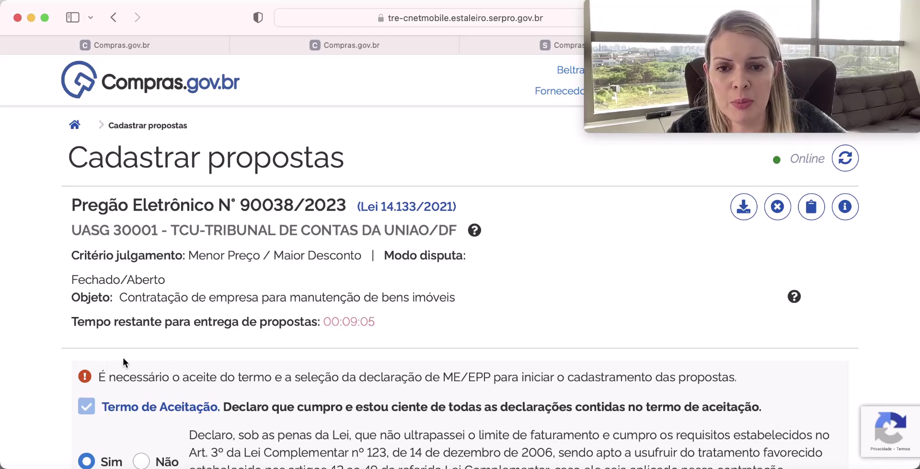
pyautogui.moveTo(65, 277); pyautogui.dragTo(180, 278)
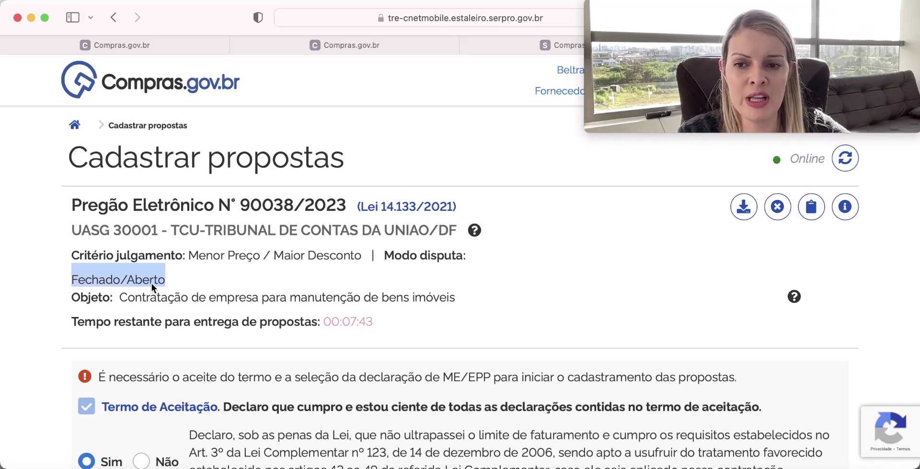
pyautogui.scroll(-1, 117, 299)
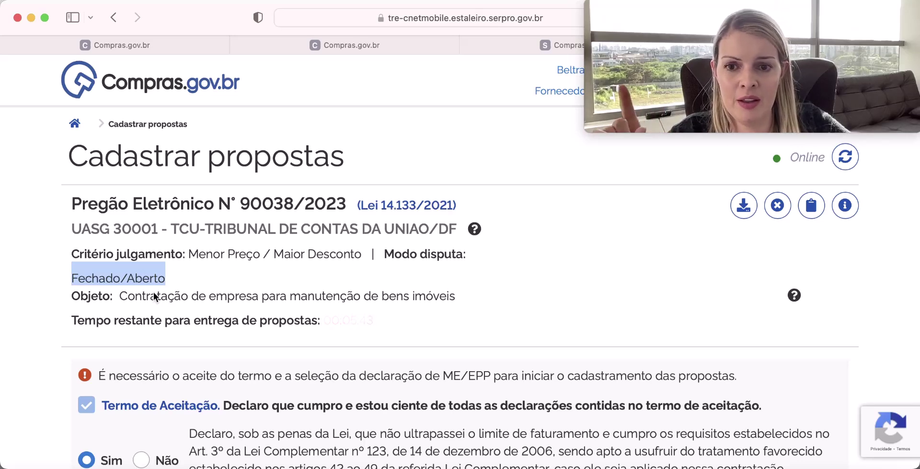
pyautogui.scroll(-10, 419, 353)
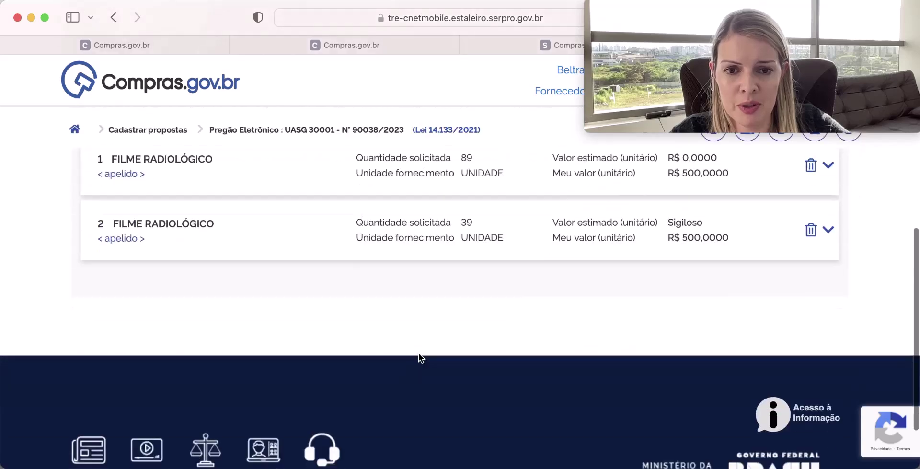
pyautogui.scroll(3, 419, 353)
pyautogui.scroll(6, 416, 352)
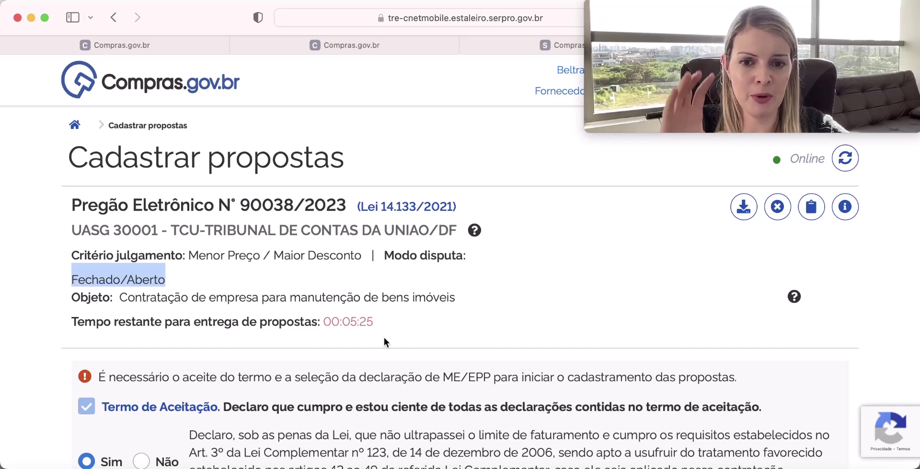
pyautogui.scroll(-6, 383, 339)
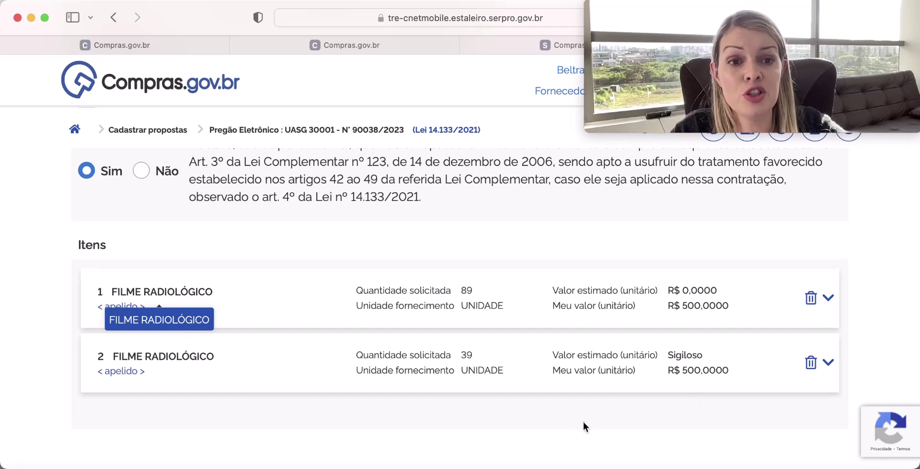
pyautogui.scroll(7, 583, 421)
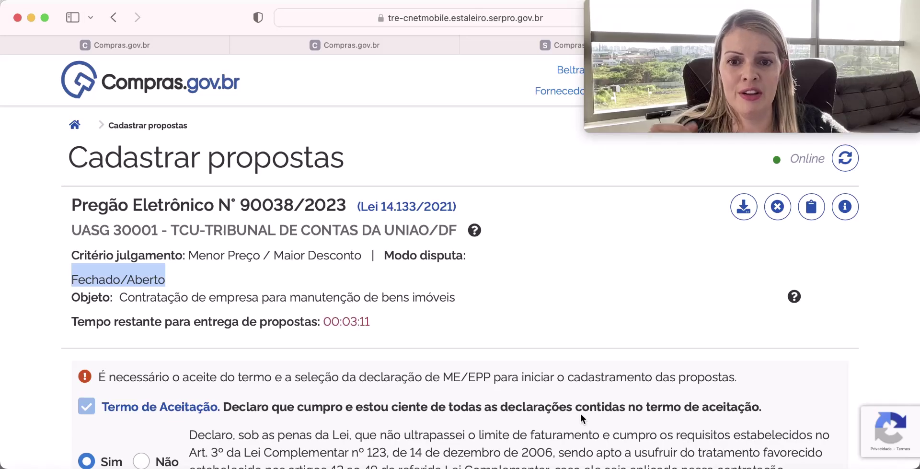
pyautogui.scroll(-10, 581, 415)
pyautogui.scroll(5, 581, 415)
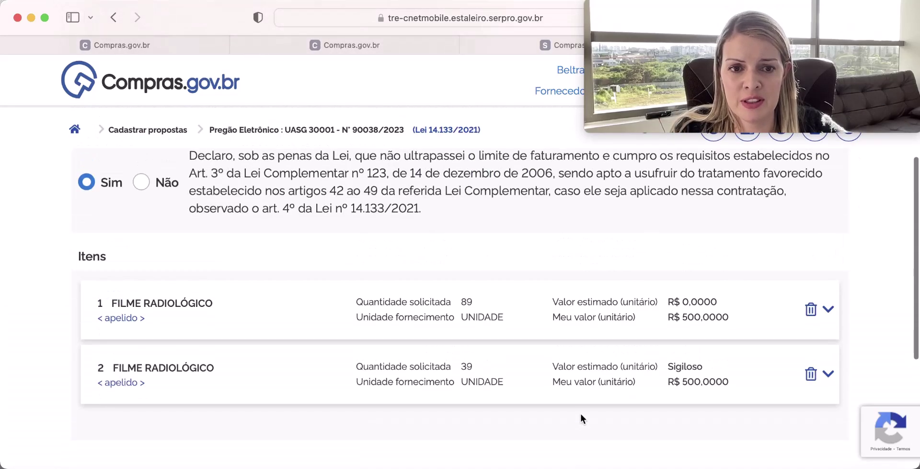
pyautogui.scroll(5, 581, 415)
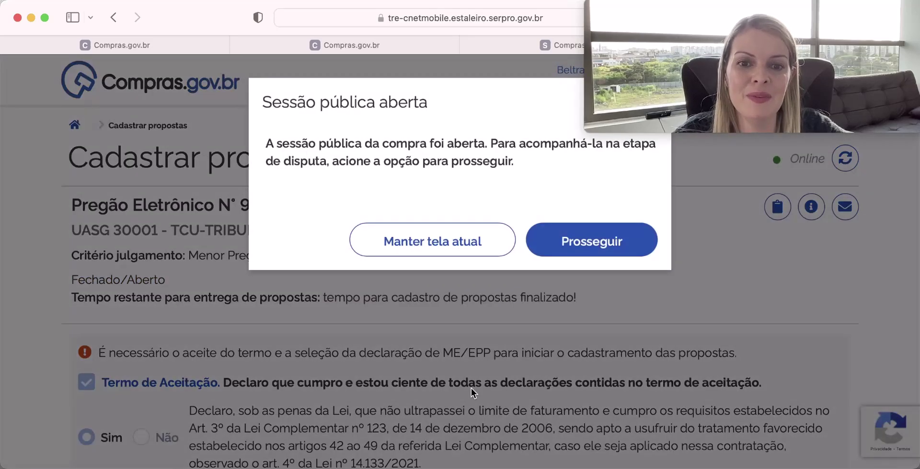
# Step: Proceed to the dispute stage of the opened public session and review the Enviar lance page with its items awaiting dispute
pyautogui.click(579, 249)
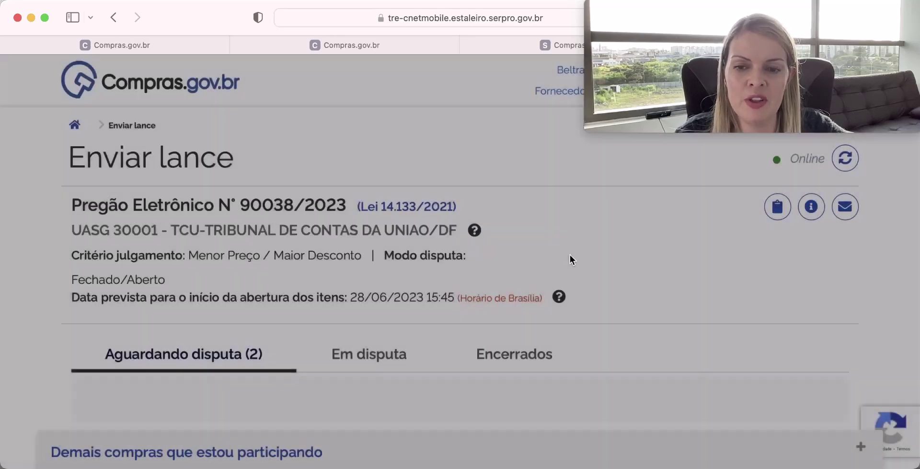
pyautogui.scroll(-2, 499, 306)
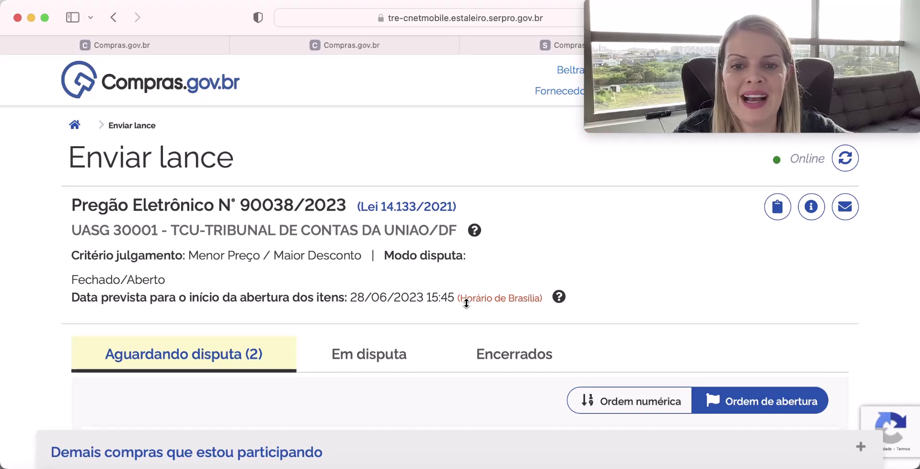
pyautogui.scroll(-3, 464, 311)
pyautogui.scroll(-3, 461, 317)
pyautogui.scroll(6, 461, 319)
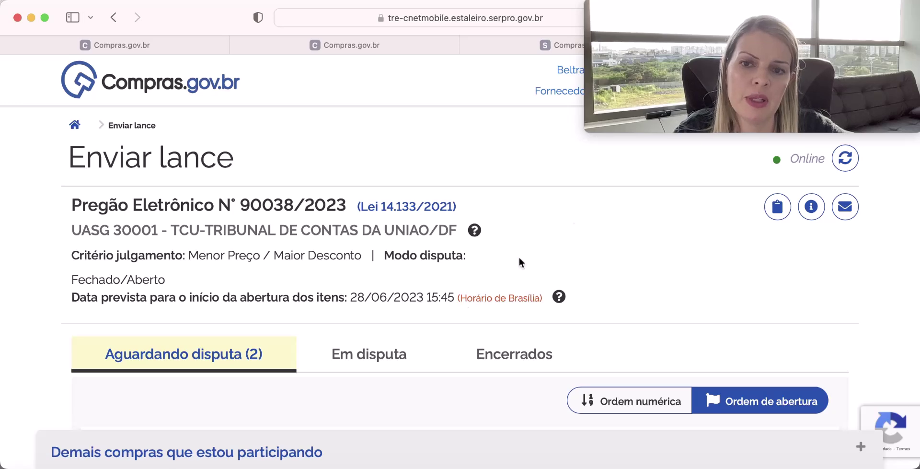
# Step: Read the pregoeiro's public session message about proposal analysis and the dispute opening period, and close the messages
pyautogui.moveTo(708, 113)
pyautogui.mouseDown()
pyautogui.moveTo(641, 115)
pyautogui.moveTo(697, 115)
pyautogui.mouseUp()
pyautogui.click(846, 201)
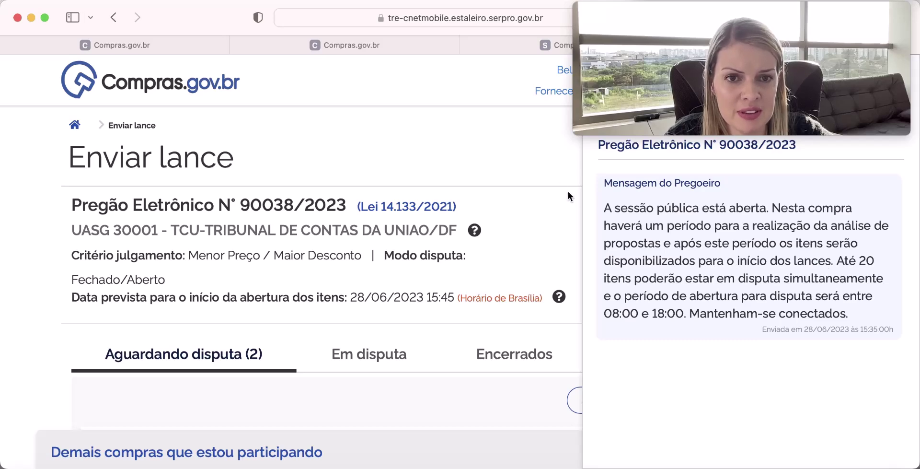
pyautogui.moveTo(789, 114); pyautogui.dragTo(481, 100)
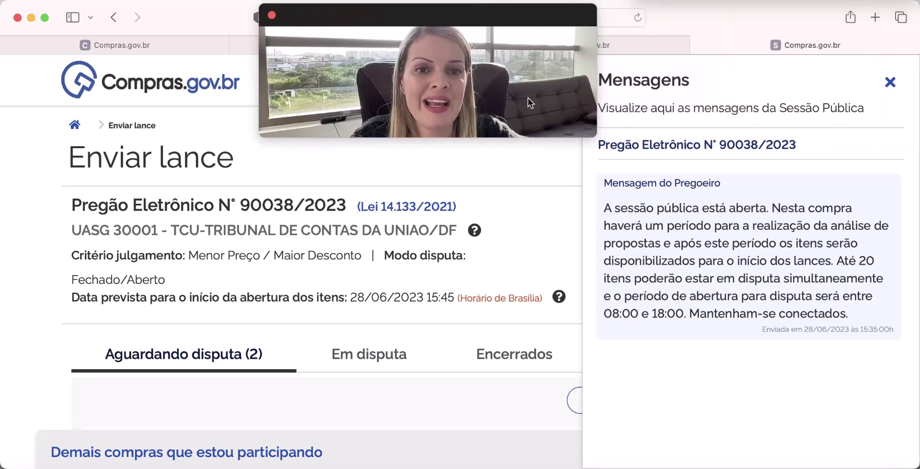
pyautogui.click(890, 82)
pyautogui.moveTo(553, 102); pyautogui.dragTo(876, 99)
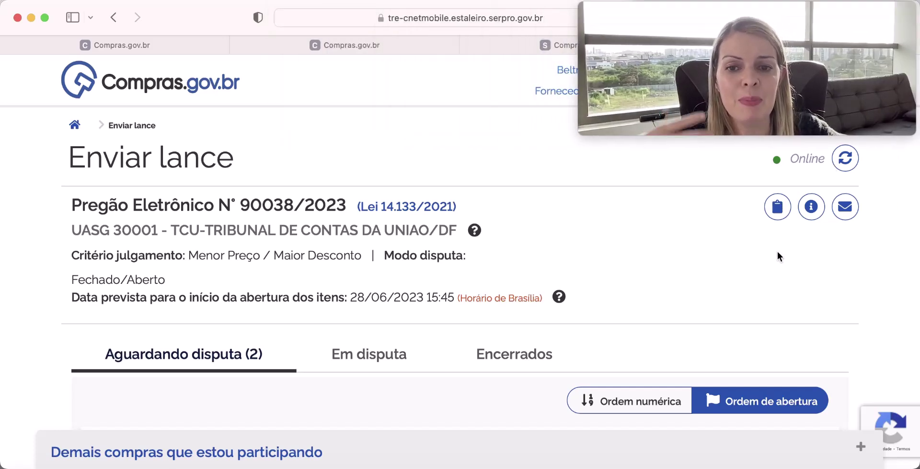
pyautogui.click(847, 213)
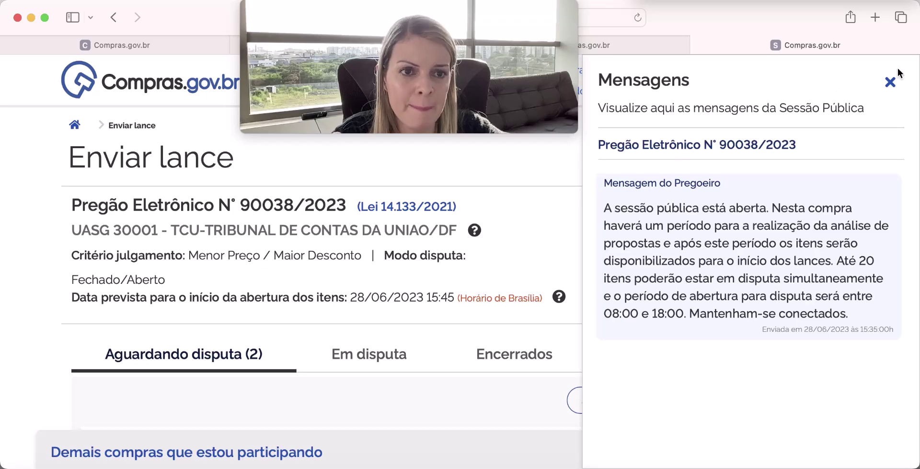
pyautogui.click(889, 78)
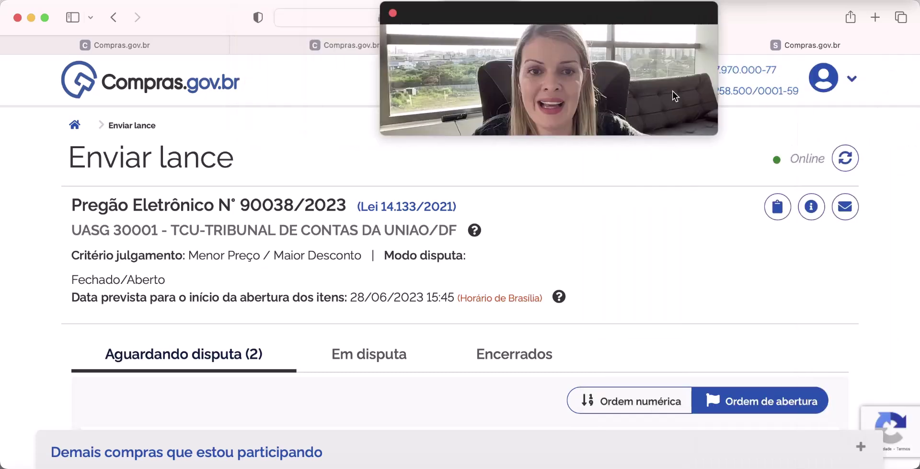
# Step: Review the initial proposals submitted for item 1 awaiting dispute, and collapse their list
pyautogui.scroll(-3, 770, 249)
pyautogui.scroll(-5, 768, 246)
pyautogui.scroll(1, 762, 245)
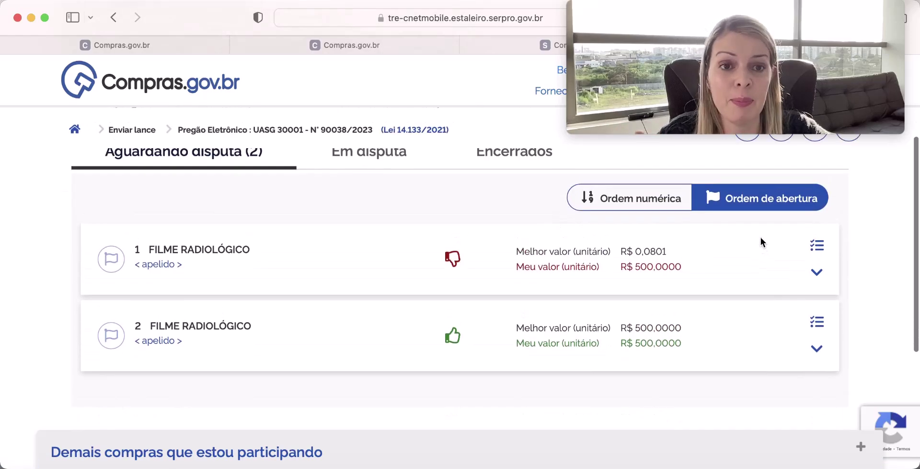
pyautogui.click(816, 274)
pyautogui.click(816, 268)
pyautogui.click(818, 246)
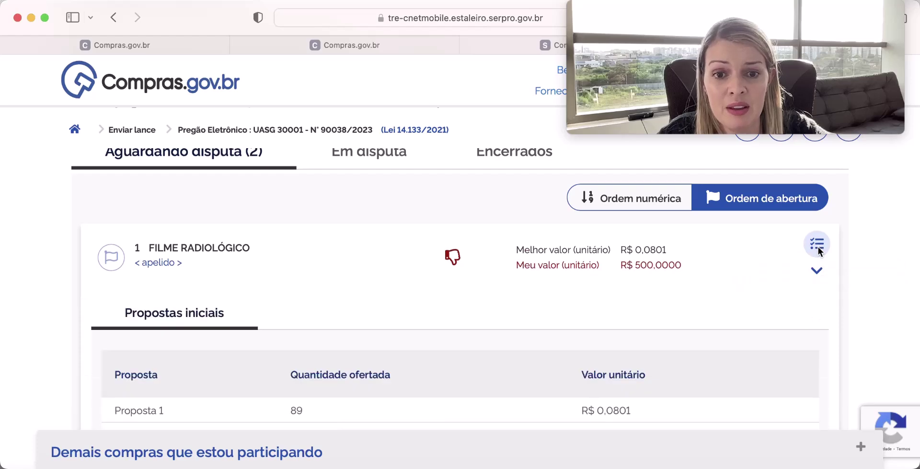
pyautogui.scroll(-2, 719, 266)
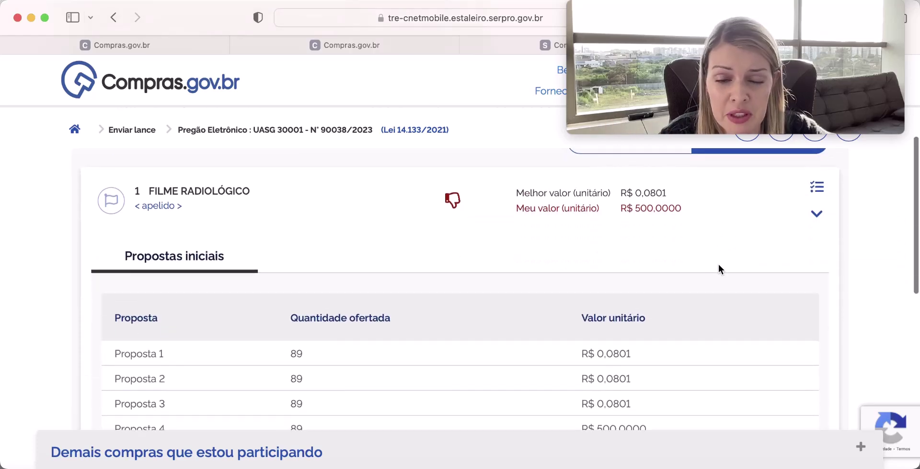
pyautogui.scroll(2, 718, 264)
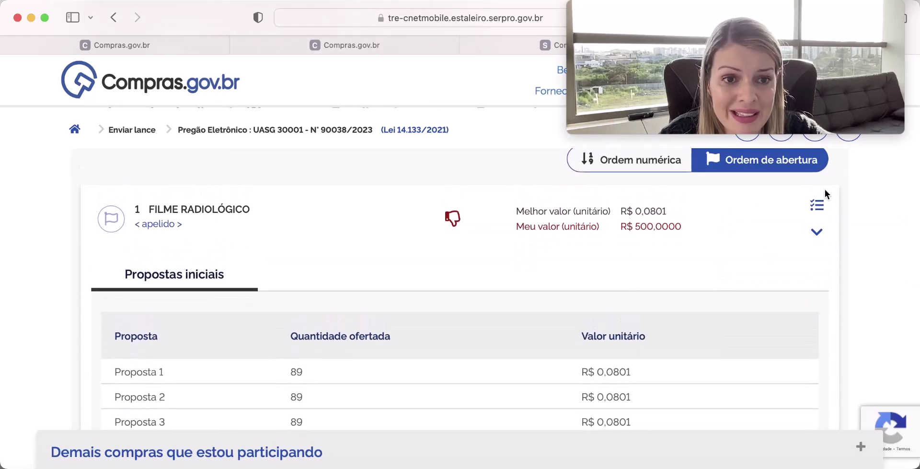
pyautogui.click(820, 206)
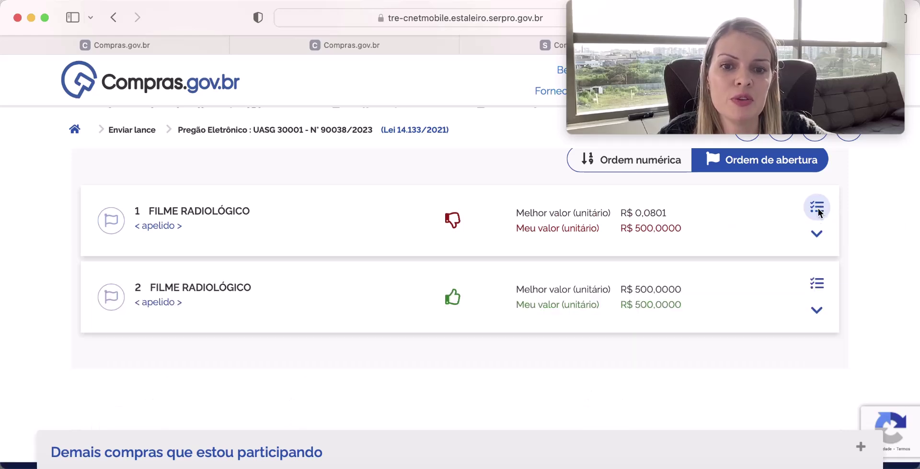
# Step: Display the initial proposals for item 2 and compare their offered quantities and unit values
pyautogui.click(818, 282)
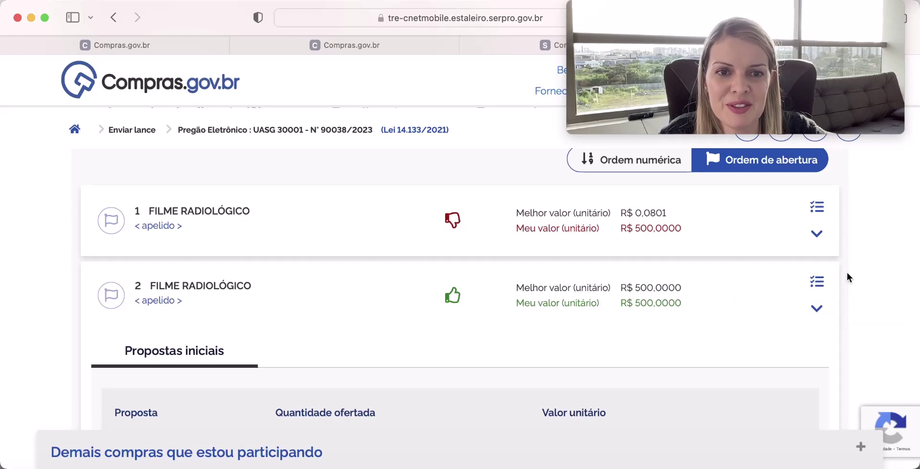
pyautogui.scroll(-2, 847, 273)
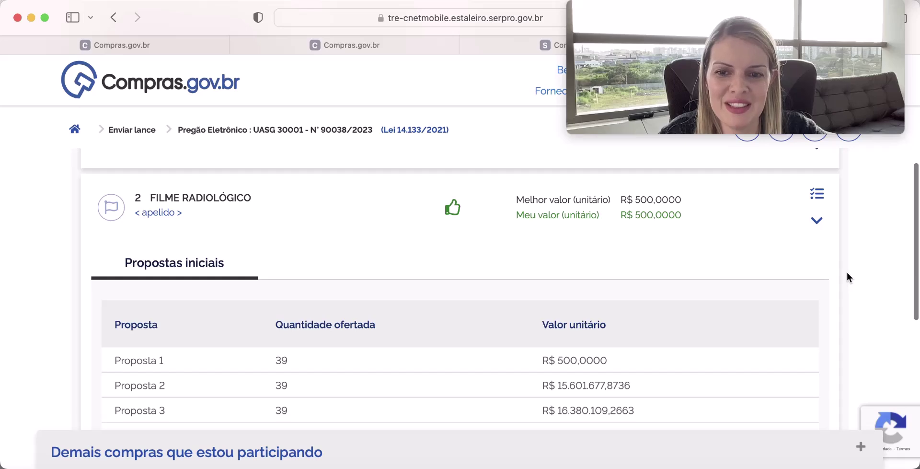
pyautogui.scroll(-3, 848, 272)
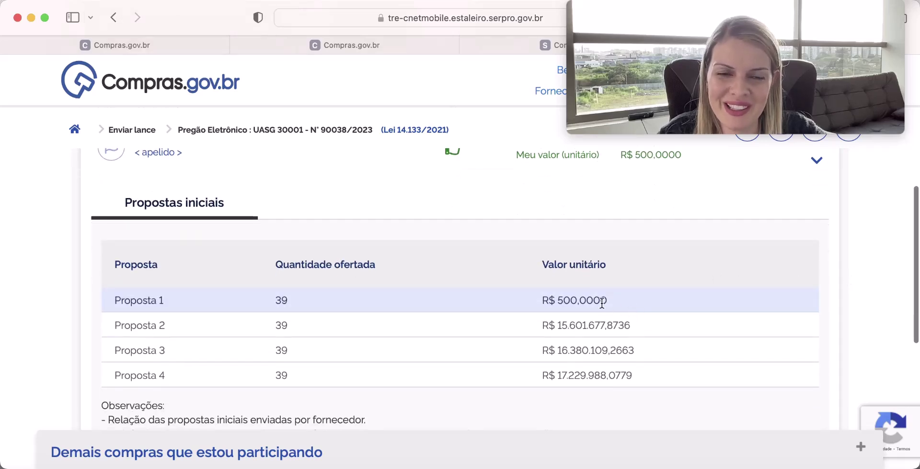
pyautogui.scroll(1, 613, 304)
pyautogui.scroll(5, 613, 304)
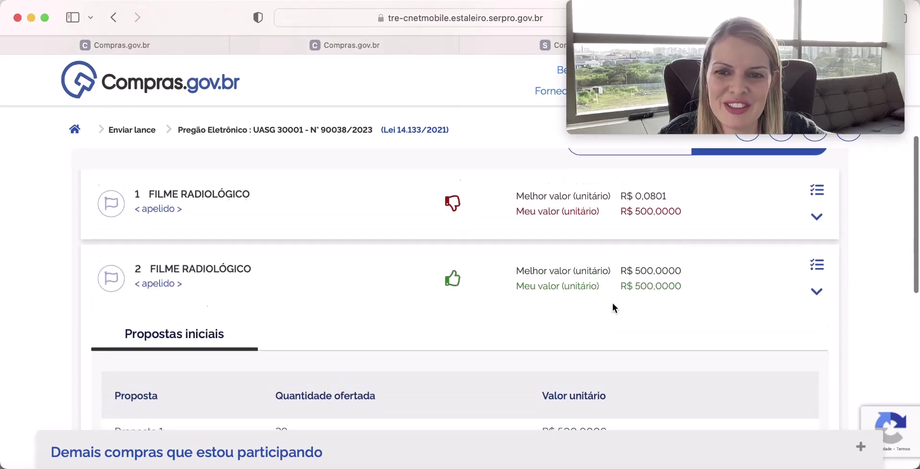
pyautogui.scroll(-8, 613, 304)
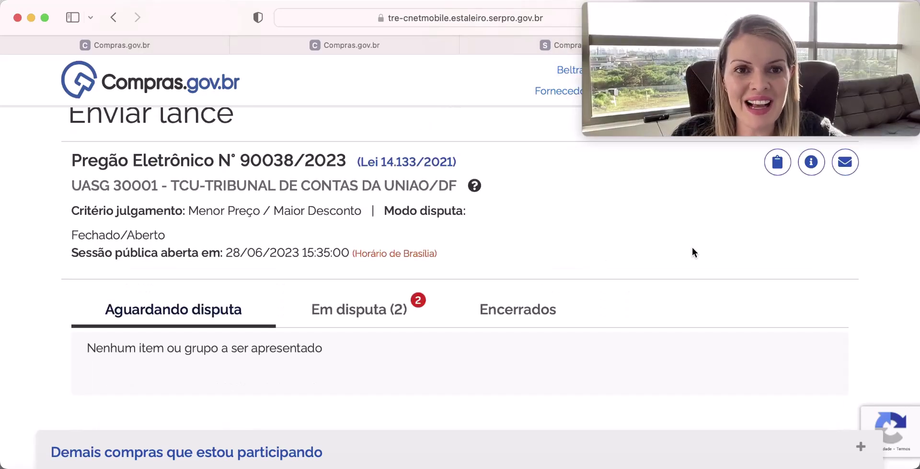
# Step: View the items in dispute and examine item 1's detailed description, judgment criterion and minimum interval between bids
pyautogui.click(364, 311)
pyautogui.scroll(-3, 440, 308)
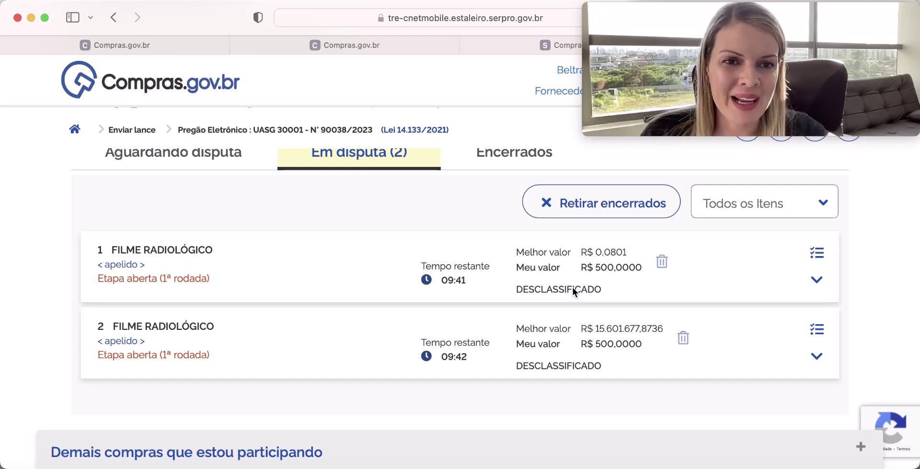
pyautogui.click(817, 279)
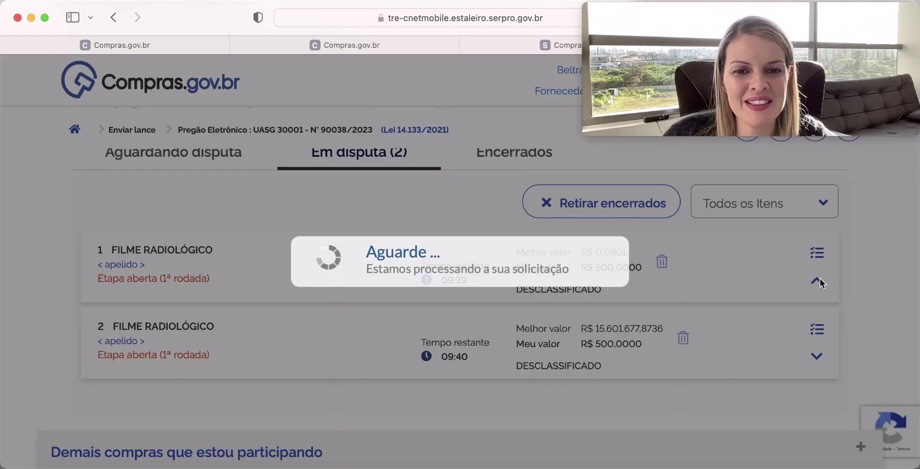
pyautogui.scroll(-1, 698, 311)
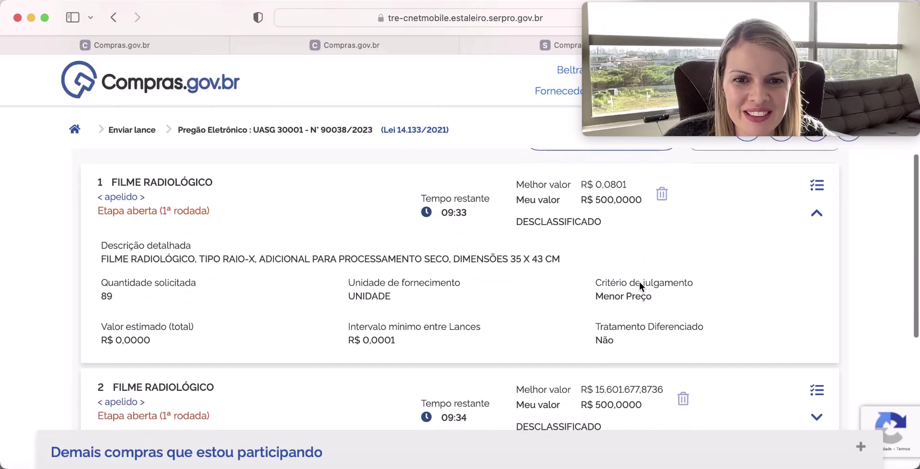
pyautogui.click(820, 256)
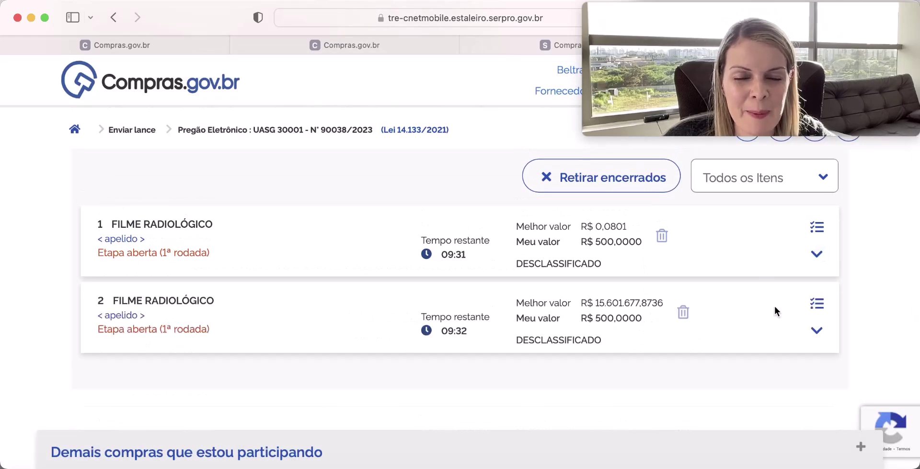
pyautogui.scroll(3, 772, 306)
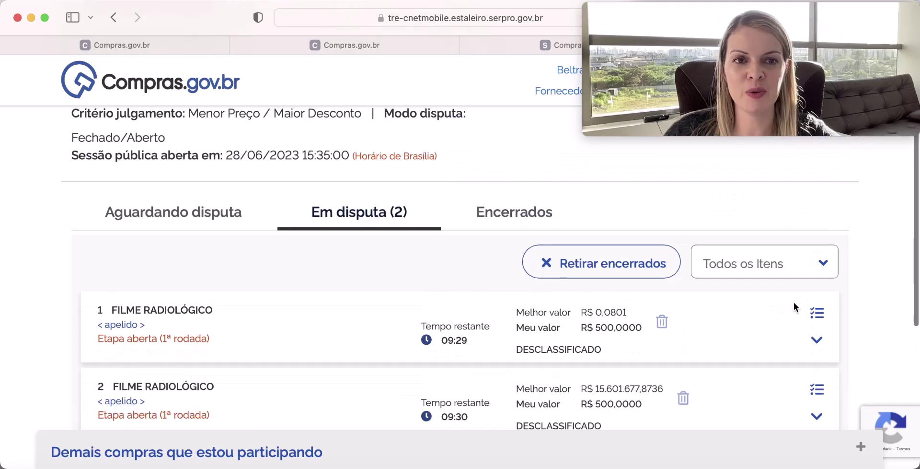
pyautogui.scroll(-2, 792, 304)
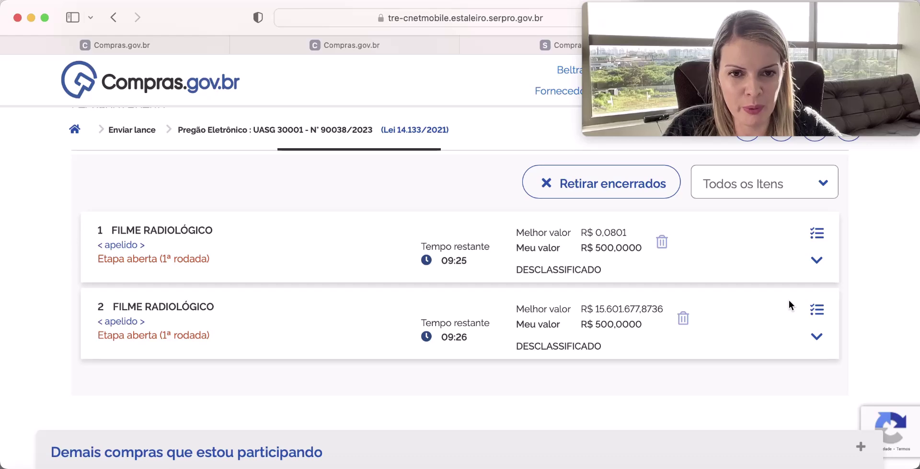
pyautogui.scroll(2, 789, 300)
# Step: Open the public session messages for the auction and read through the pregoeiro's notices on items 1 and 2
pyautogui.moveTo(775, 87); pyautogui.dragTo(461, 85)
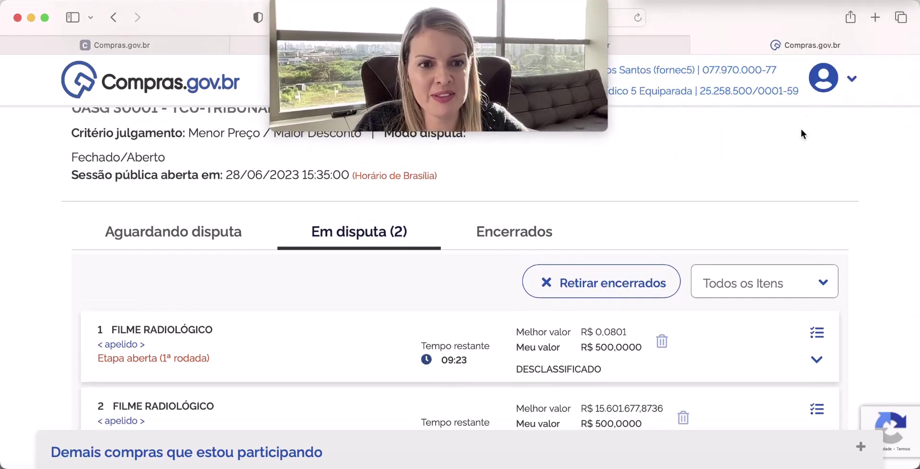
pyautogui.scroll(3, 810, 144)
pyautogui.click(845, 207)
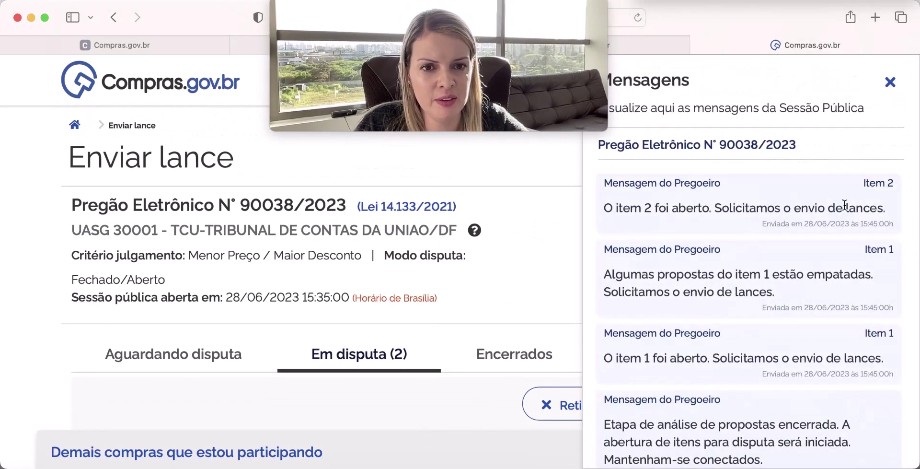
pyautogui.scroll(-5, 759, 269)
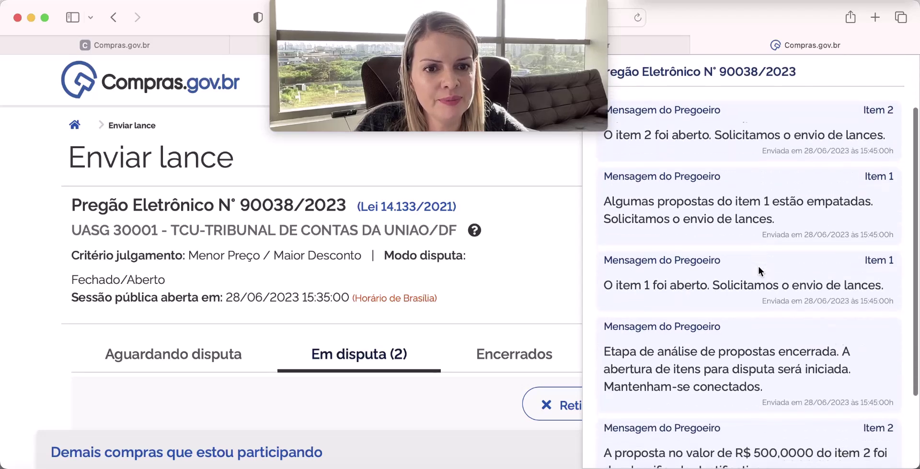
pyautogui.scroll(-1, 759, 266)
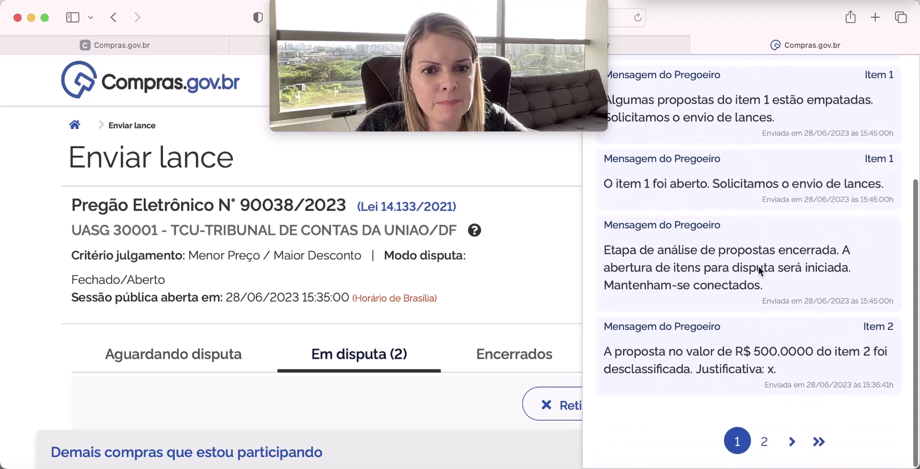
# Step: Check the justification given in the message disqualifying item 2's proposal, and close the messages
pyautogui.moveTo(660, 352); pyautogui.dragTo(770, 370)
pyautogui.click(773, 372)
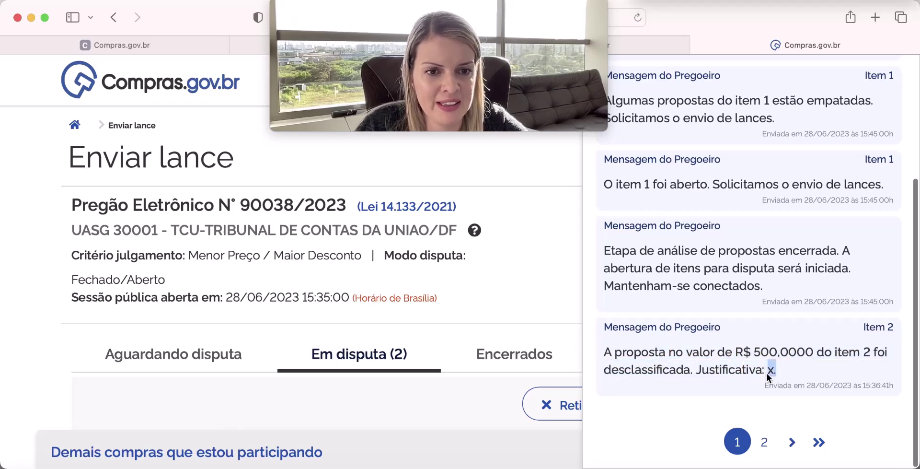
pyautogui.scroll(-1, 767, 369)
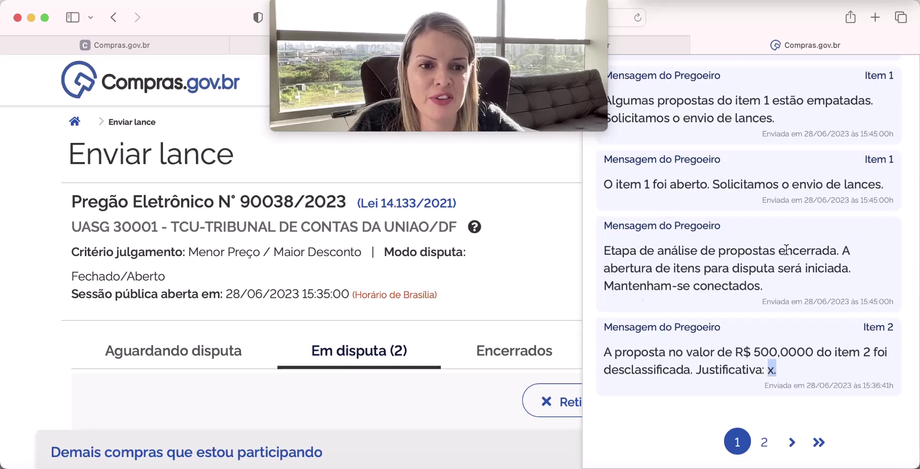
pyautogui.click(544, 285)
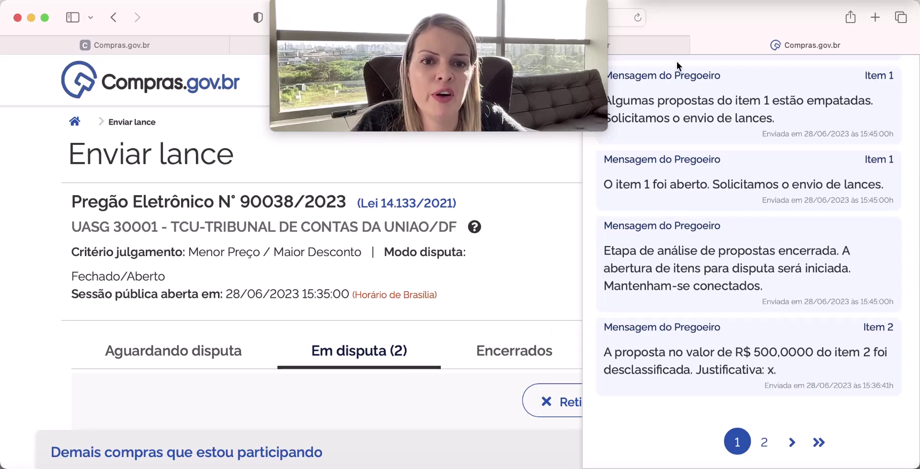
pyautogui.scroll(-1, 560, 173)
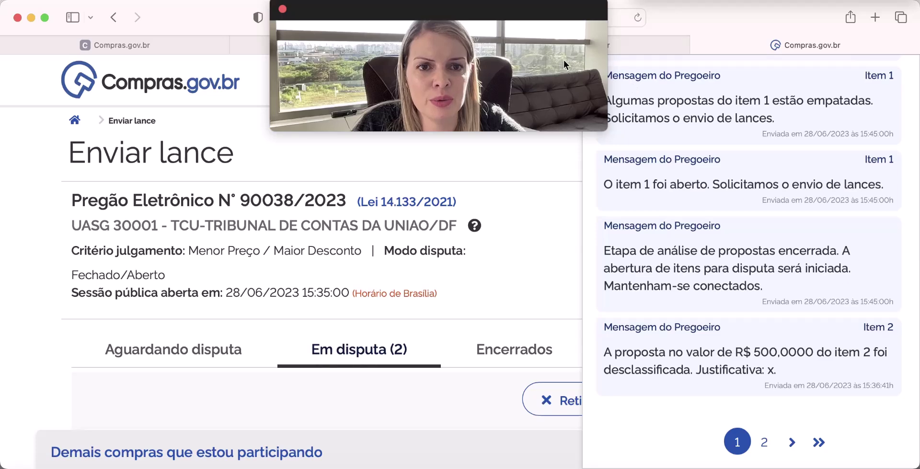
pyautogui.moveTo(559, 78); pyautogui.dragTo(475, 79)
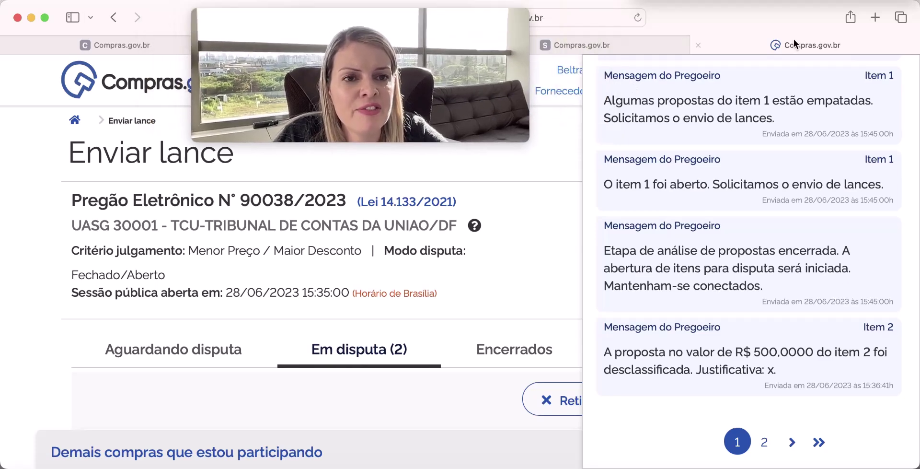
pyautogui.scroll(5, 810, 156)
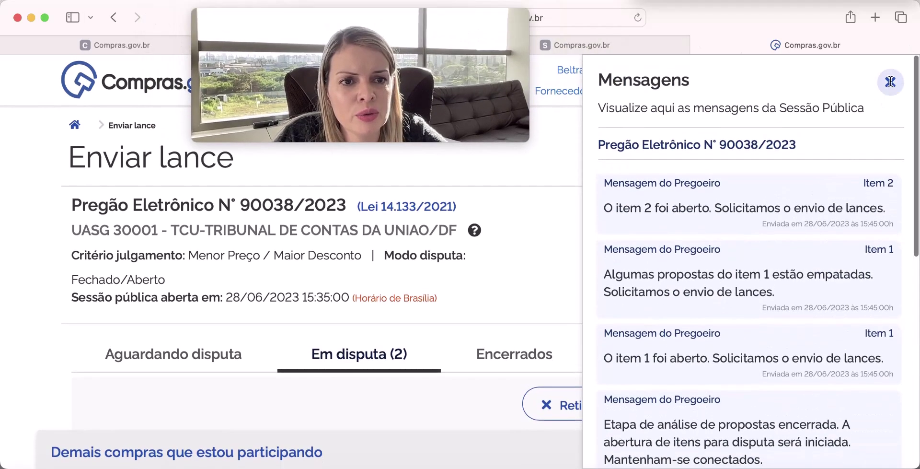
pyautogui.click(890, 90)
pyautogui.moveTo(506, 93); pyautogui.dragTo(890, 91)
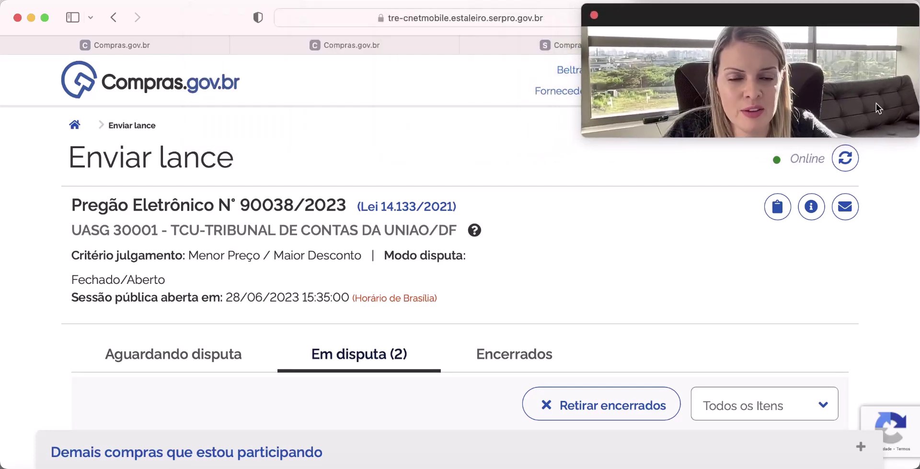
# Step: Review the stage, time remaining, best value, own value and classification status of both items in dispute
pyautogui.scroll(-5, 774, 232)
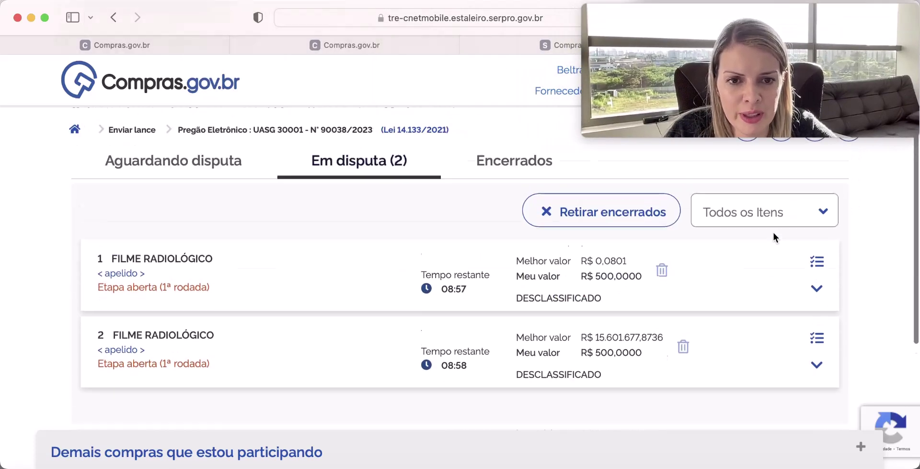
pyautogui.scroll(5, 774, 231)
pyautogui.scroll(-2, 773, 232)
pyautogui.scroll(-3, 773, 231)
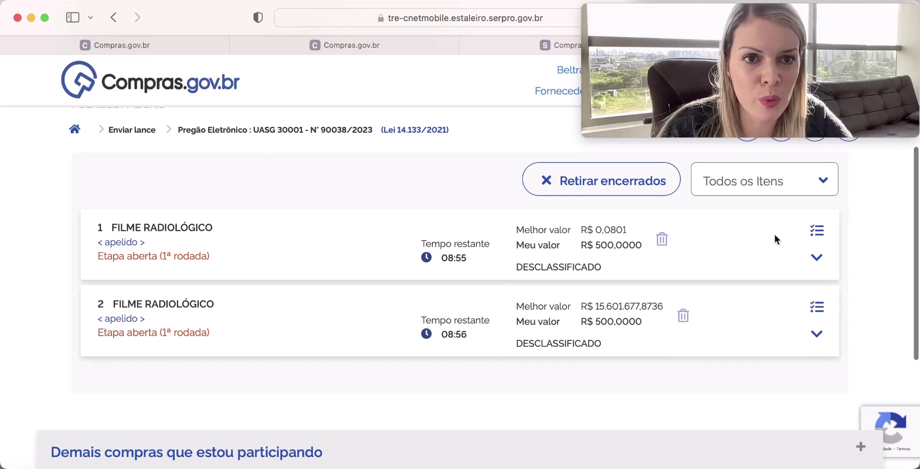
pyautogui.scroll(3, 774, 233)
pyautogui.scroll(-1, 776, 233)
pyautogui.scroll(-2, 777, 234)
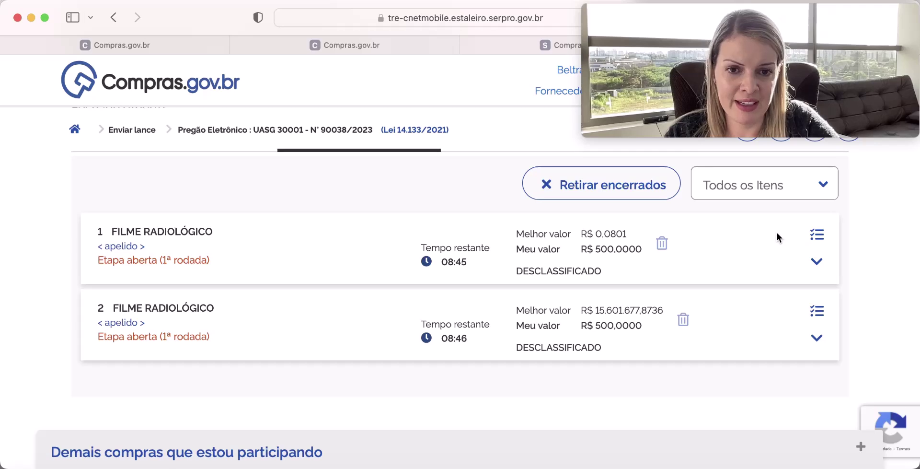
# Step: Examine item 2's detailed description, requested quantity, judgment criterion and minimum interval between bids, and collapse its details
pyautogui.click(816, 338)
pyautogui.scroll(-2, 815, 342)
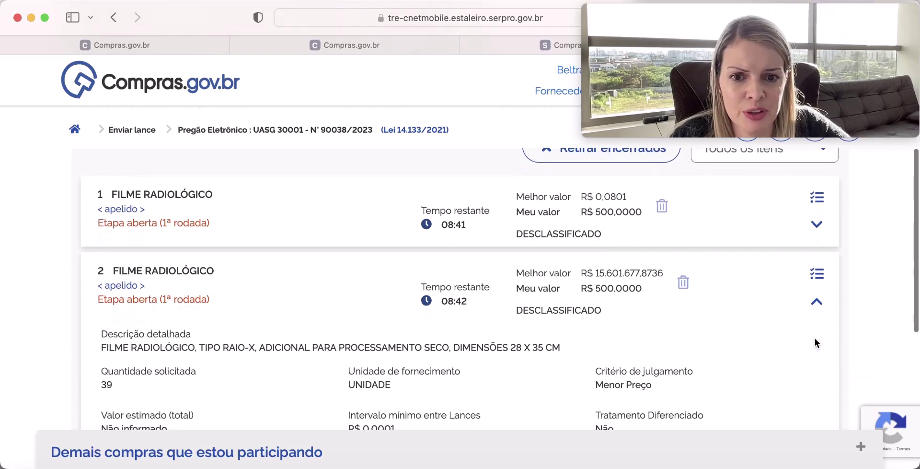
pyautogui.scroll(-3, 814, 338)
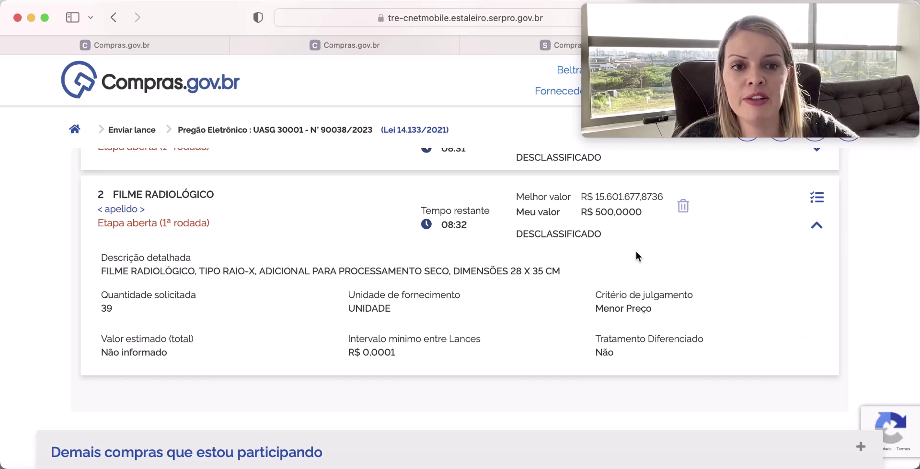
pyautogui.scroll(3, 631, 270)
pyautogui.scroll(2, 630, 270)
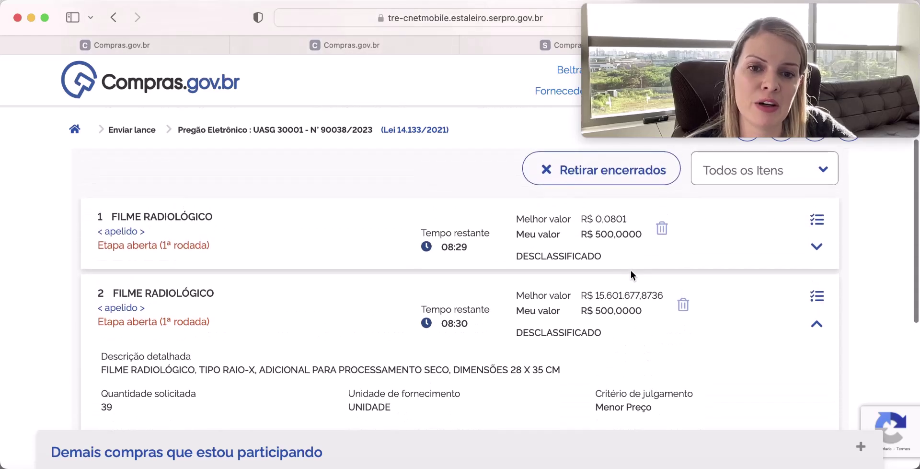
pyautogui.scroll(-1, 801, 321)
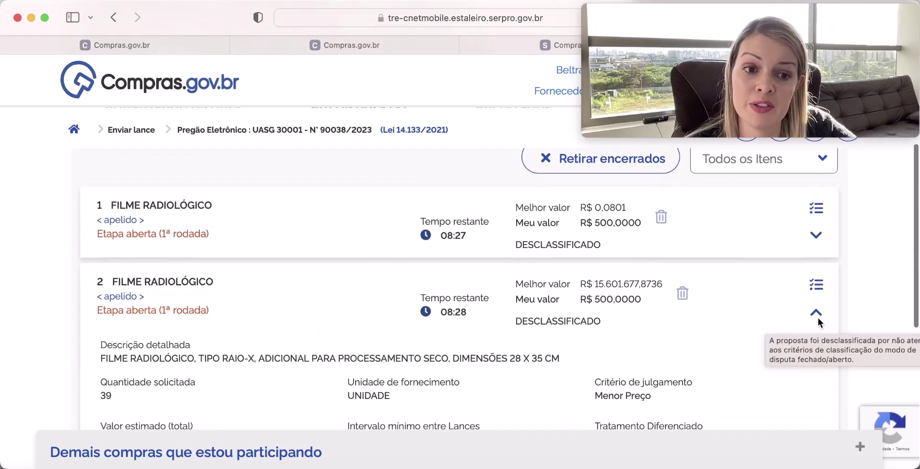
pyautogui.click(815, 313)
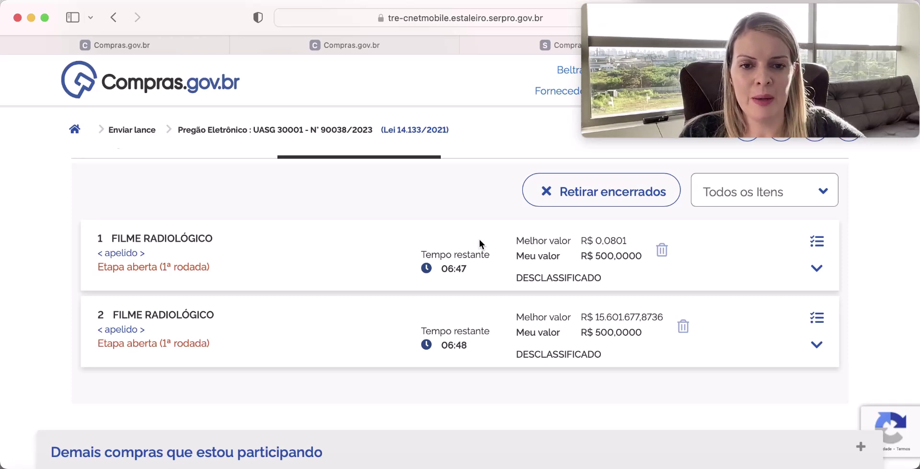
# Step: Check the reason for item 1's disqualified status and review the auction's judgment criterion, dispute mode and public session opening time
pyautogui.moveTo(516, 278); pyautogui.dragTo(612, 281)
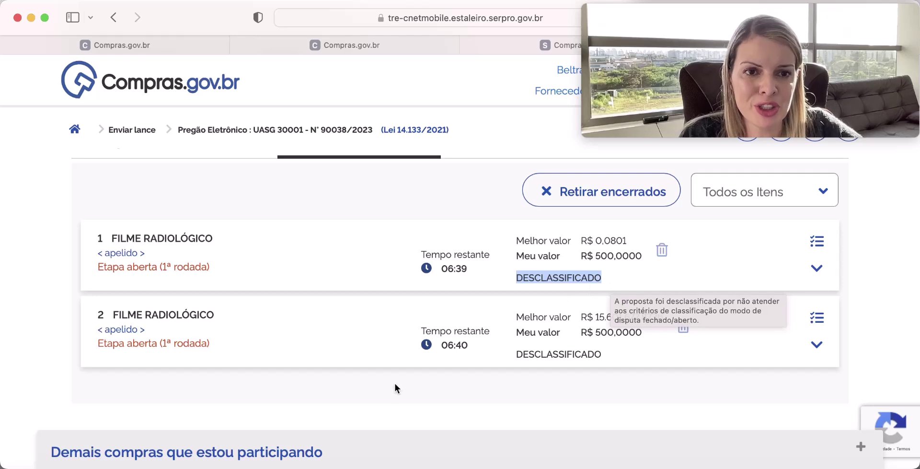
pyautogui.scroll(-1, 391, 399)
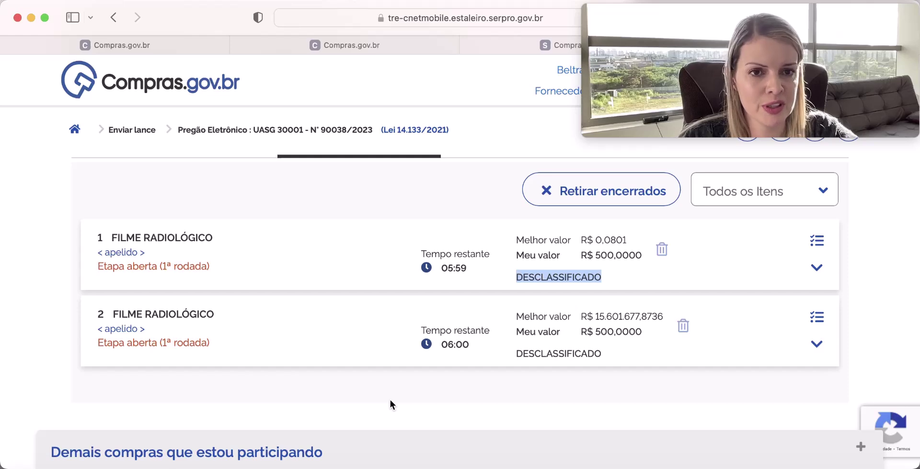
pyautogui.scroll(5, 357, 394)
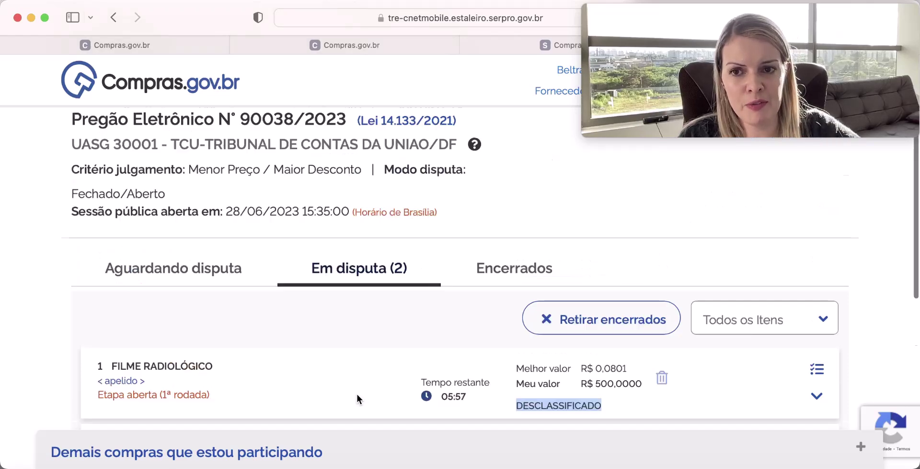